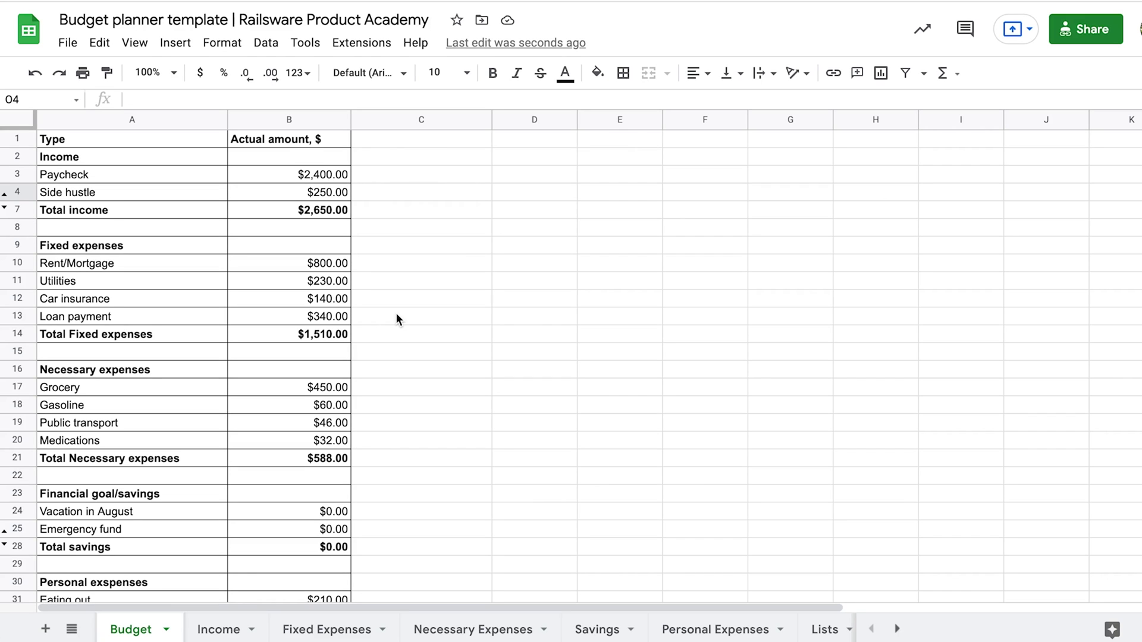
# - Copy the Actual amount column into column C and retitle C1 'Planned budget, $'
pyautogui.click(281, 119)
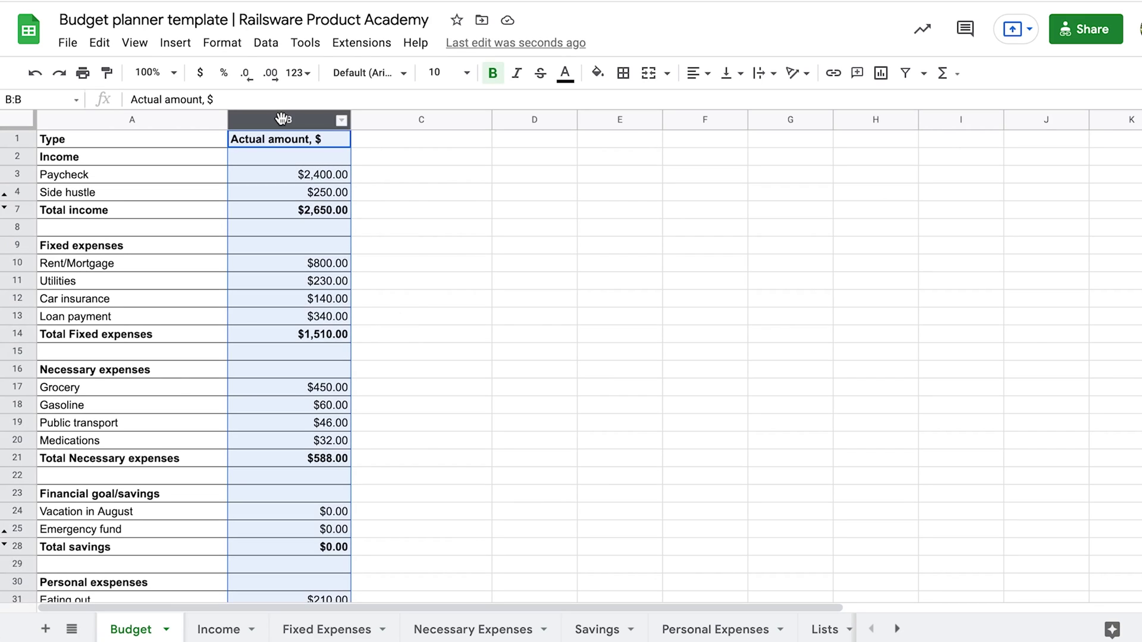
pyautogui.click(401, 137)
pyautogui.hotkey('ctrl', 'v')
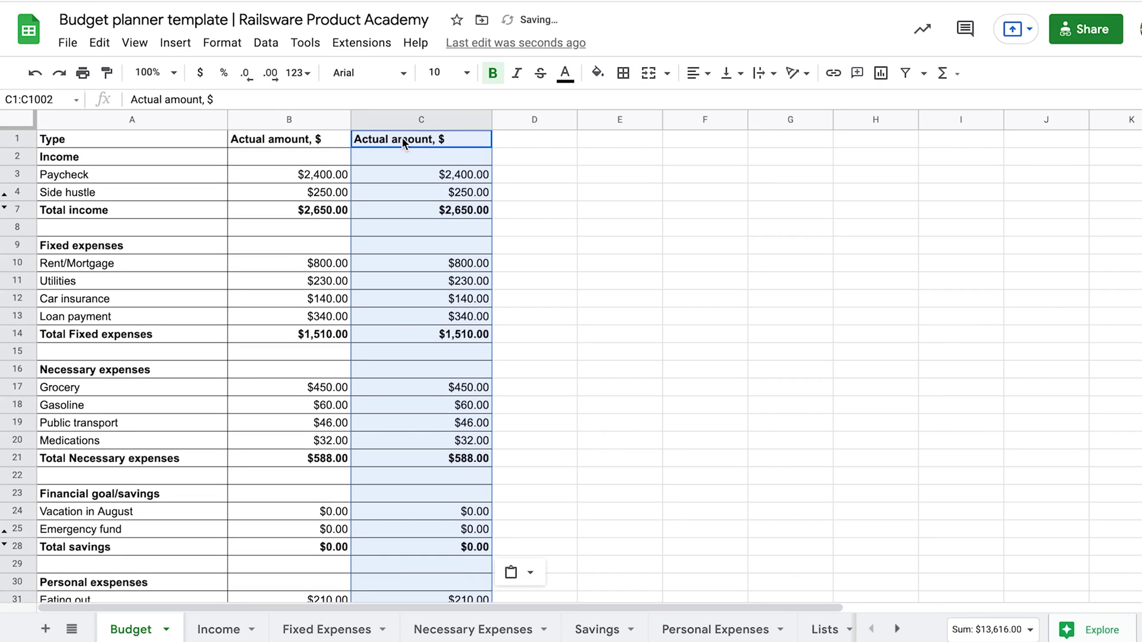
pyautogui.click(410, 140)
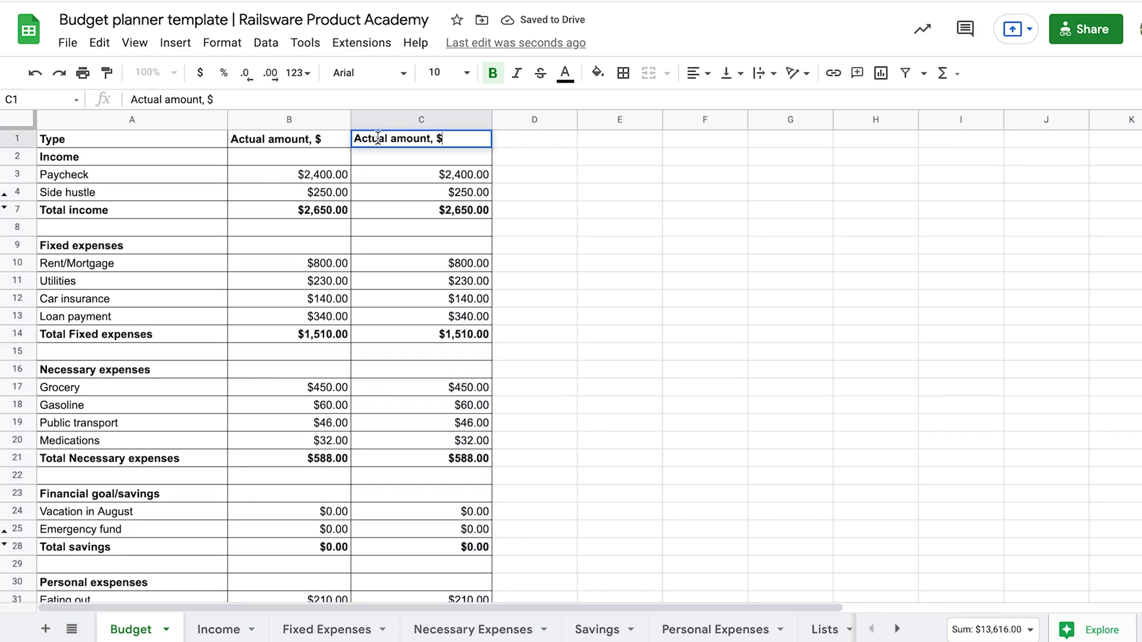
pyautogui.moveTo(432, 142); pyautogui.dragTo(364, 137)
pyautogui.write('Planned budget')
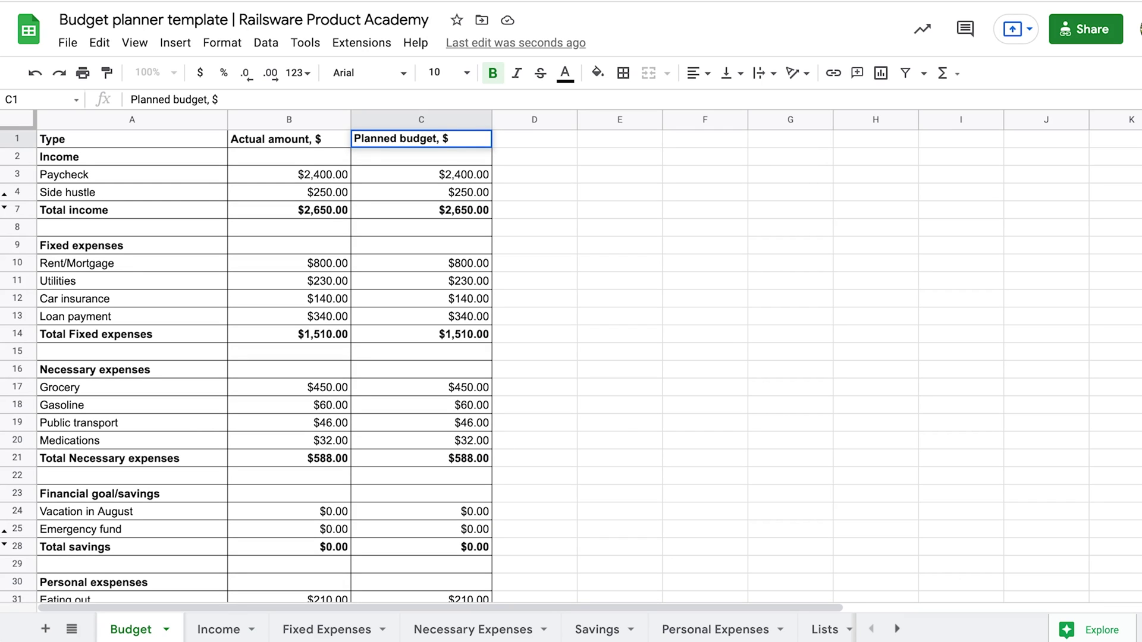
pyautogui.press('Return')
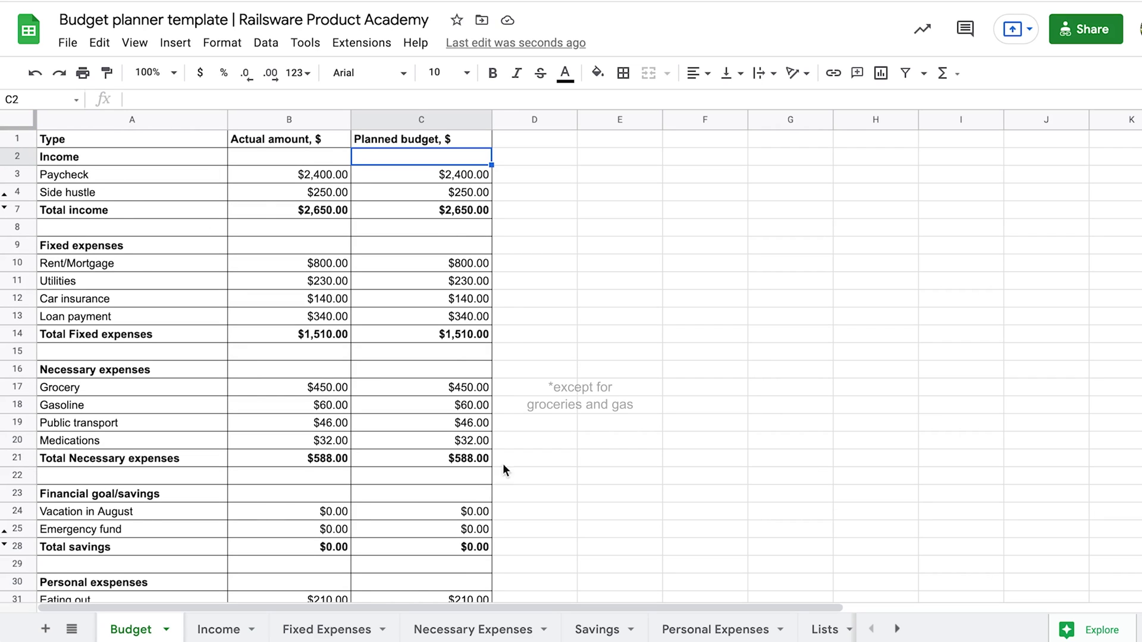
# - Lower the planned Grocery amount to 320 and Gasoline to 50
pyautogui.doubleClick(463, 388)
pyautogui.write('320')
pyautogui.press('Return')
pyautogui.write('5')
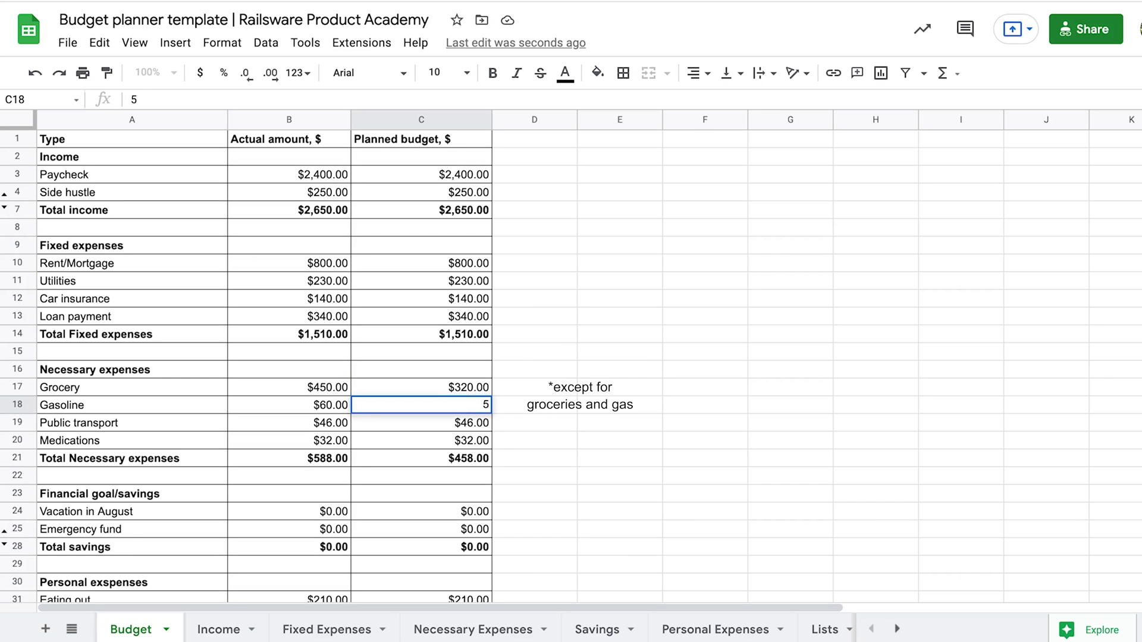
pyautogui.write('0')
pyautogui.press('Return')
# - Plan 200 for the Emergency fund and =1100/7 for Vacation in August
pyautogui.scroll(-2, 516, 468)
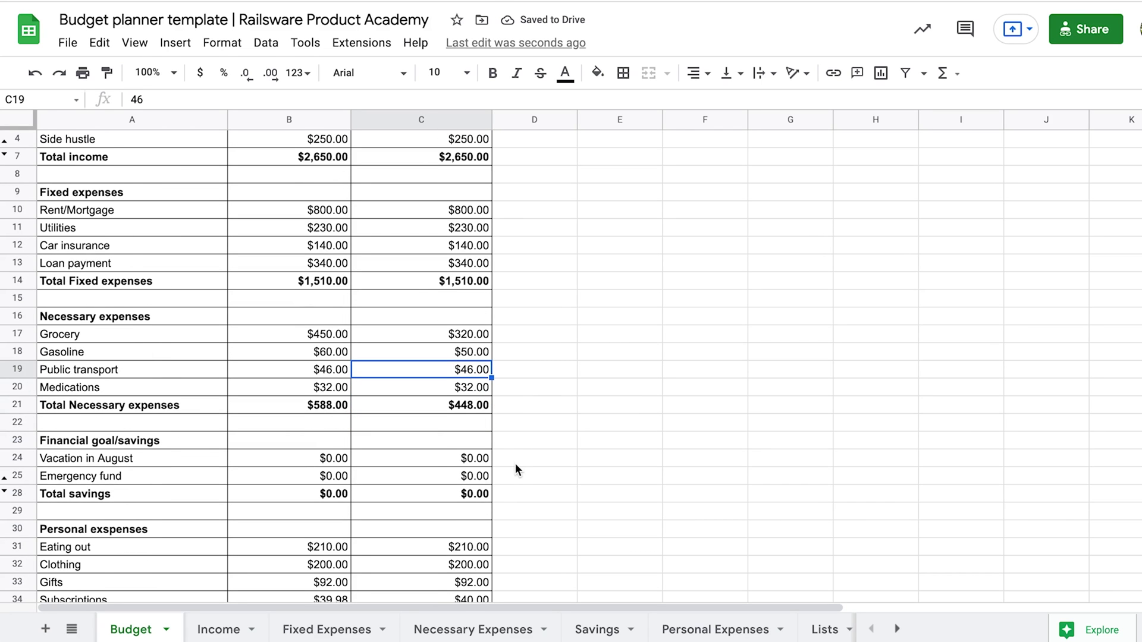
pyautogui.scroll(-2, 516, 470)
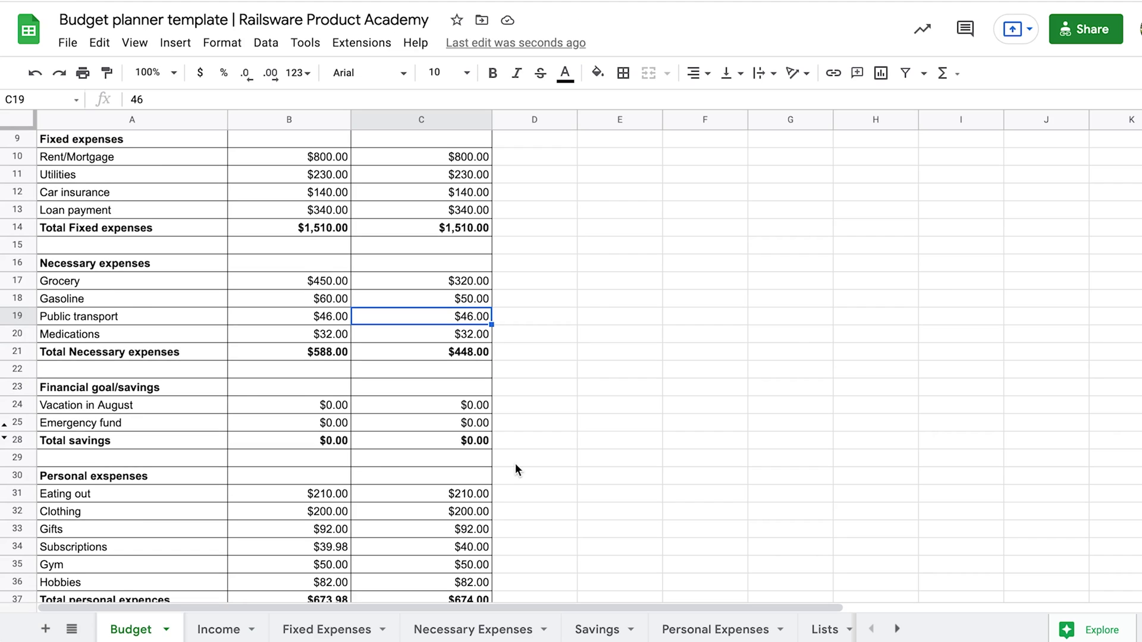
pyautogui.click(425, 422)
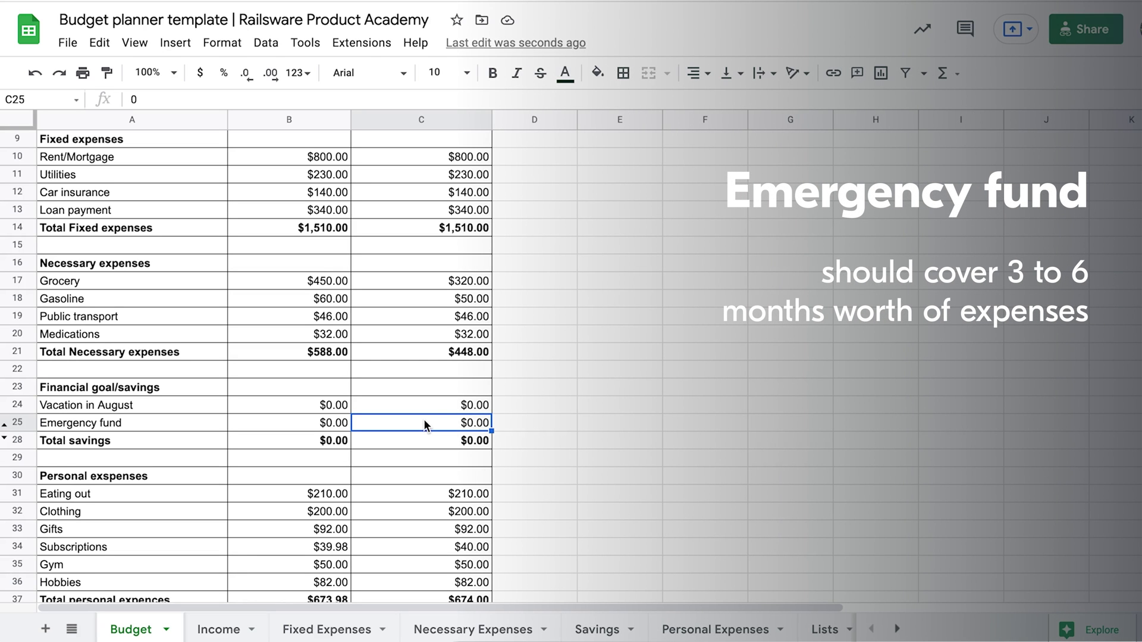
pyautogui.write('200')
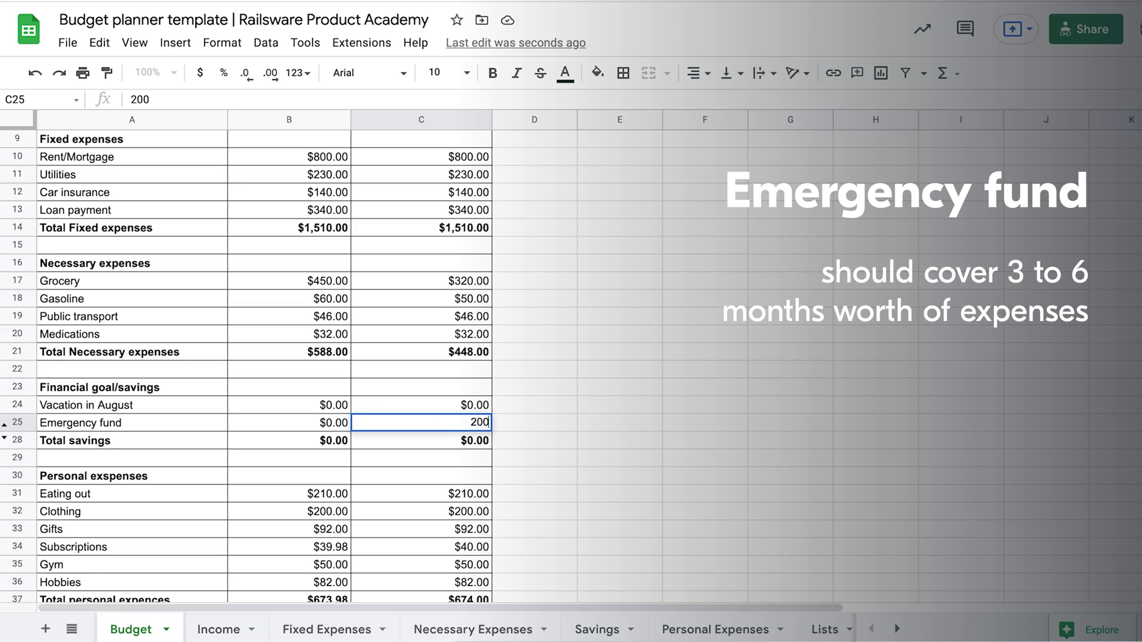
pyautogui.press('Return')
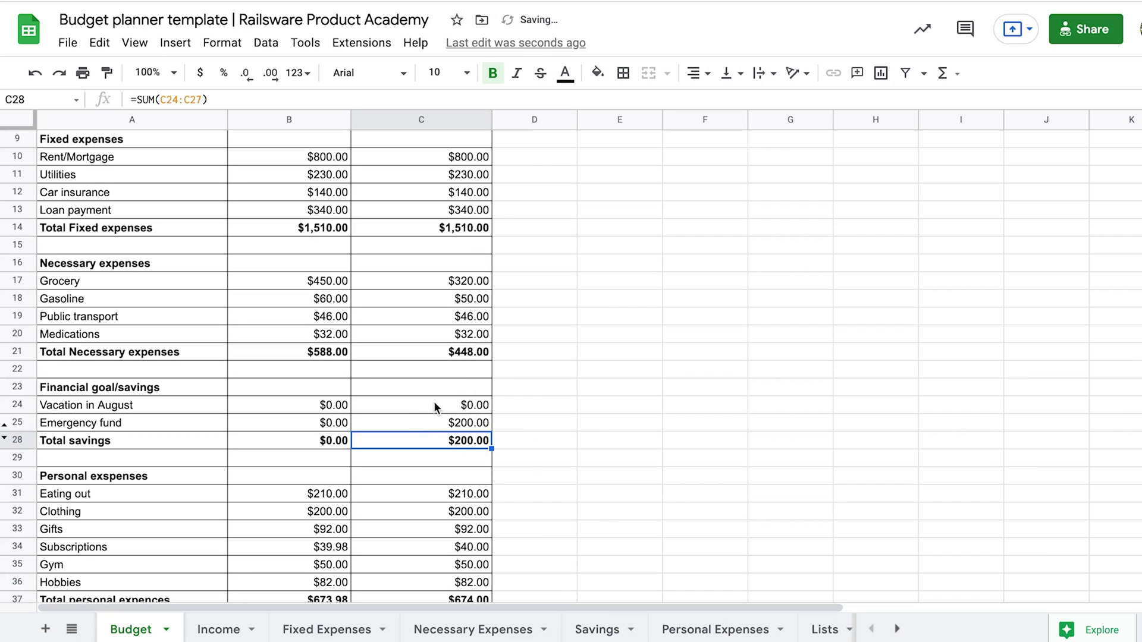
pyautogui.click(434, 405)
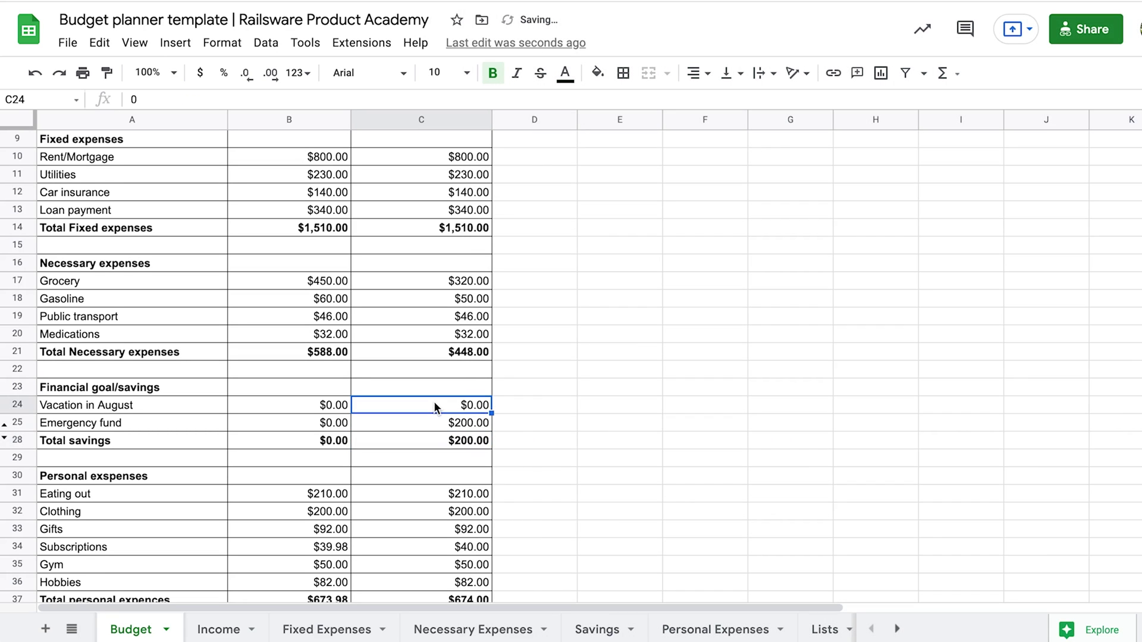
pyautogui.write('=')
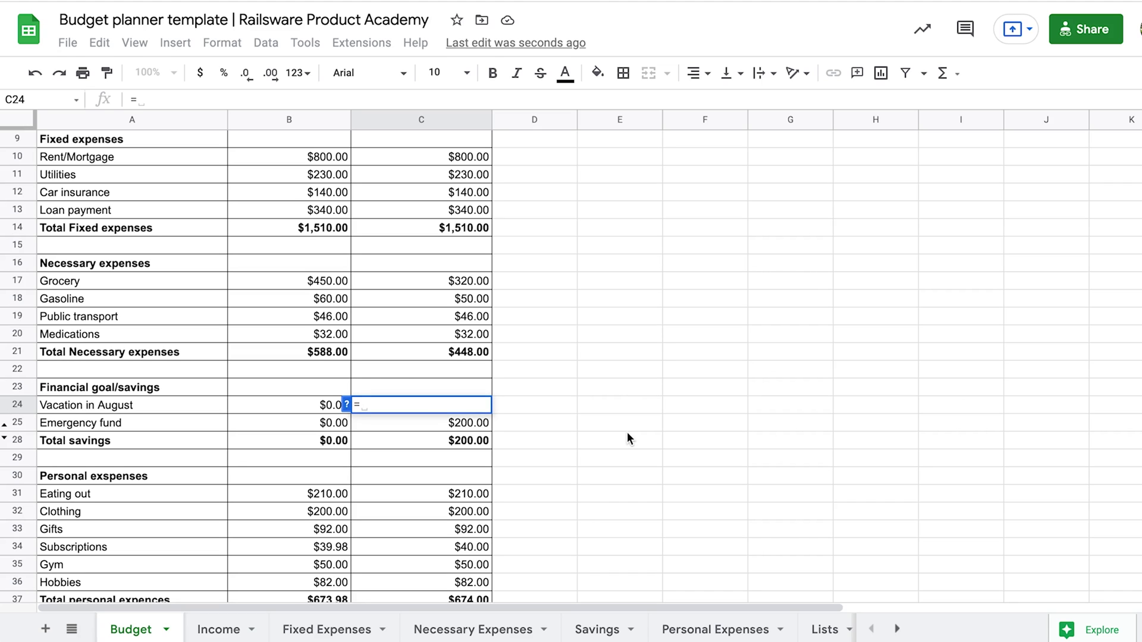
pyautogui.write('11')
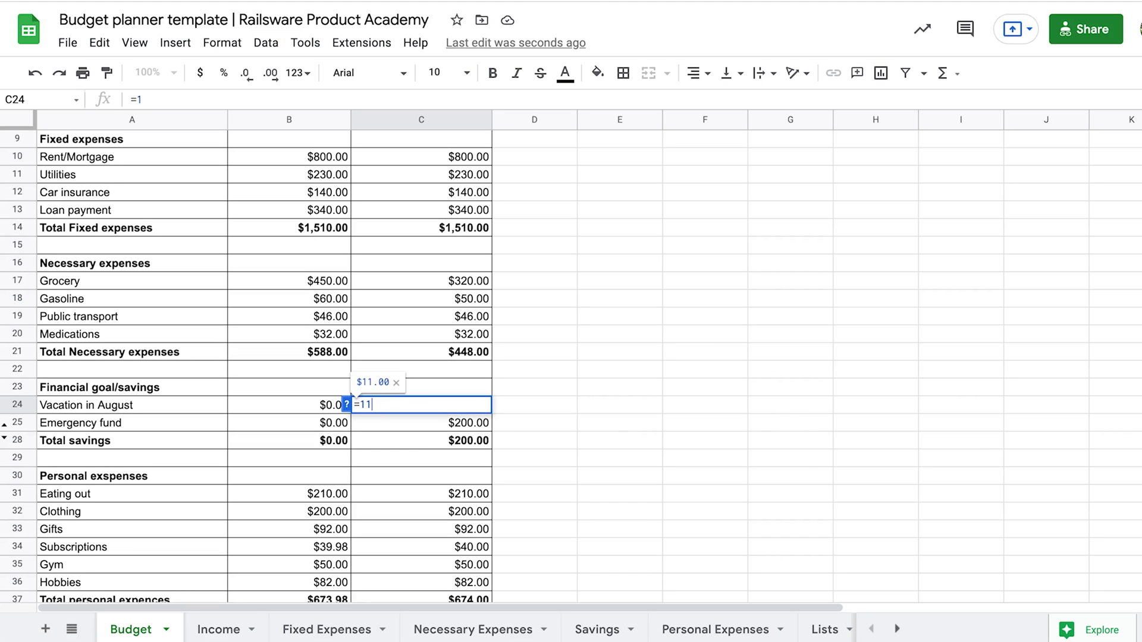
pyautogui.write('00/')
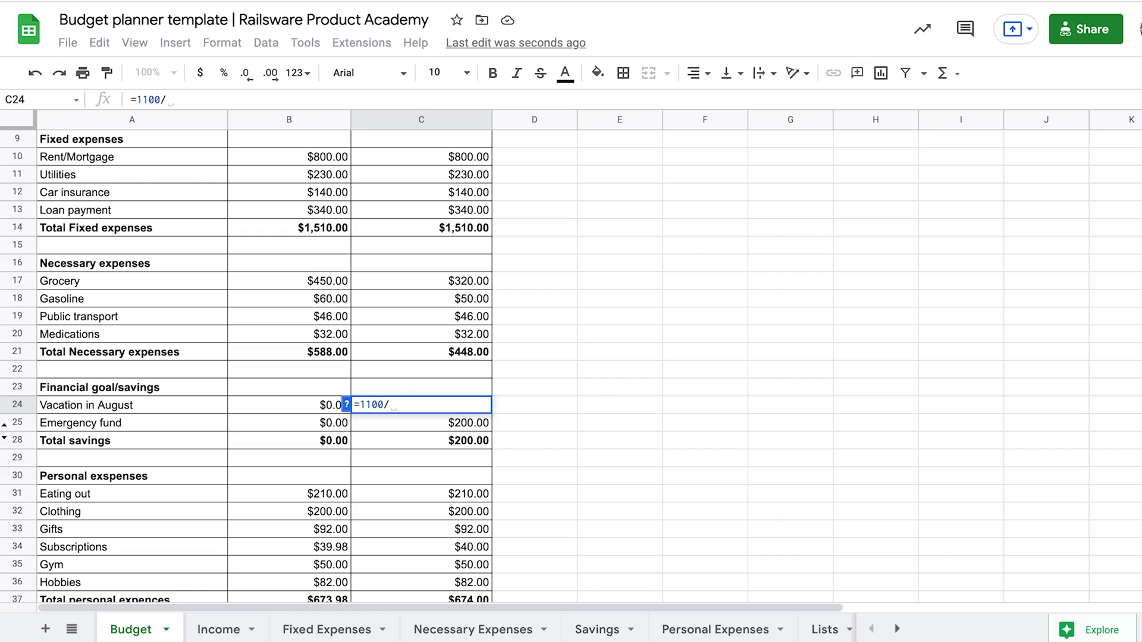
pyautogui.write('7')
pyautogui.press('Return')
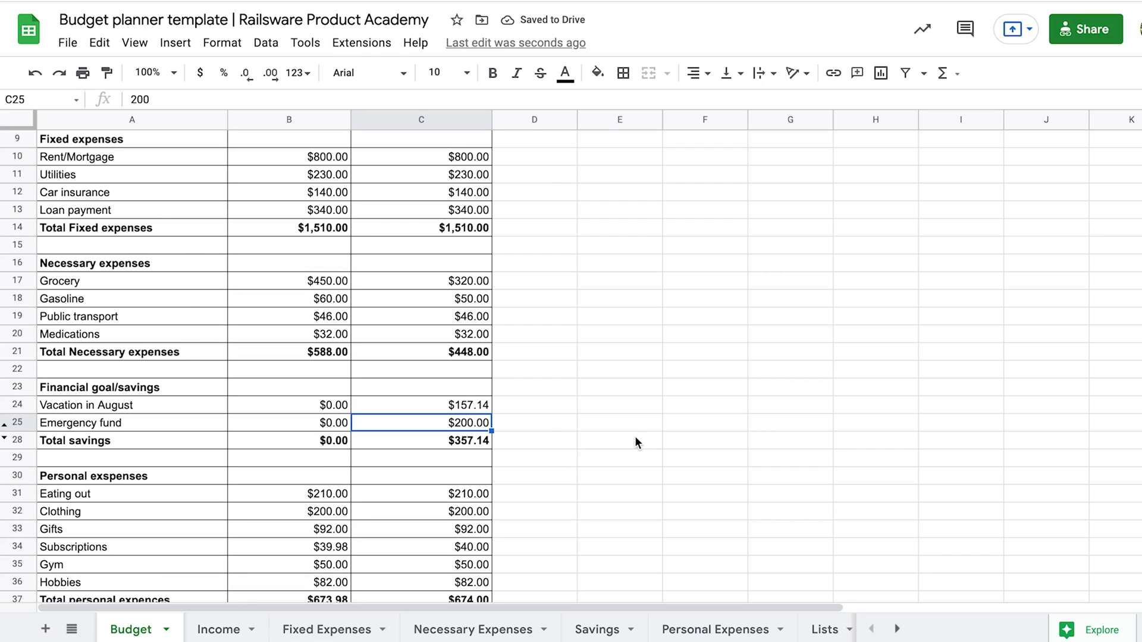
# - Clear the planned personal expense amounts and check the total income and expenses formulas
pyautogui.scroll(-1, 635, 441)
pyautogui.moveTo(479, 441); pyautogui.dragTo(476, 528)
pyautogui.press('Delete')
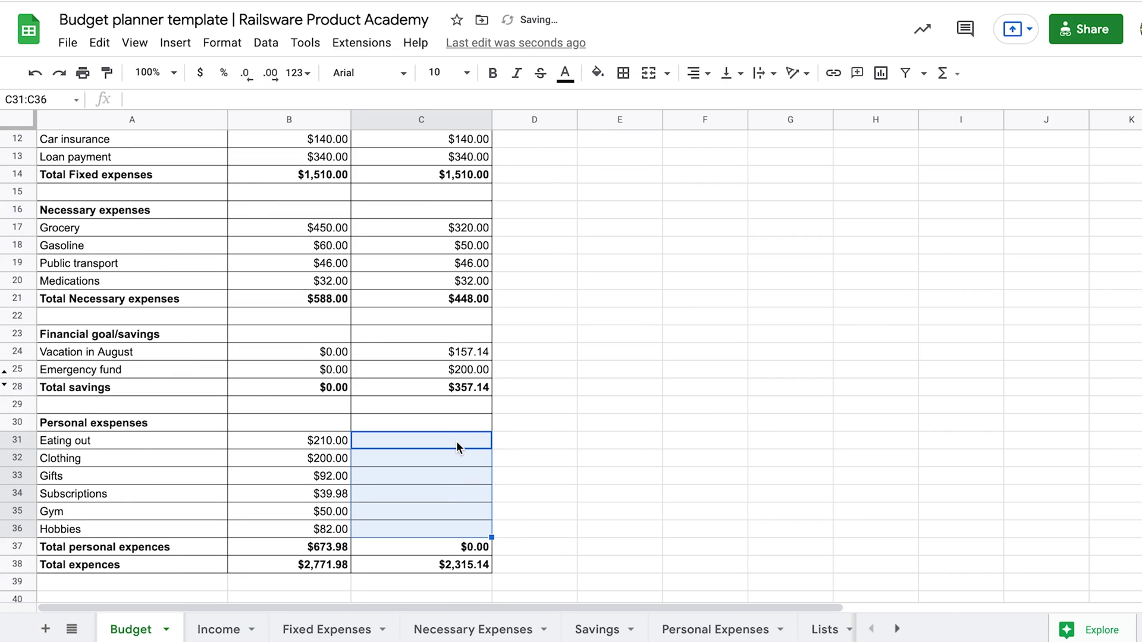
pyautogui.click(456, 441)
pyautogui.click(430, 562)
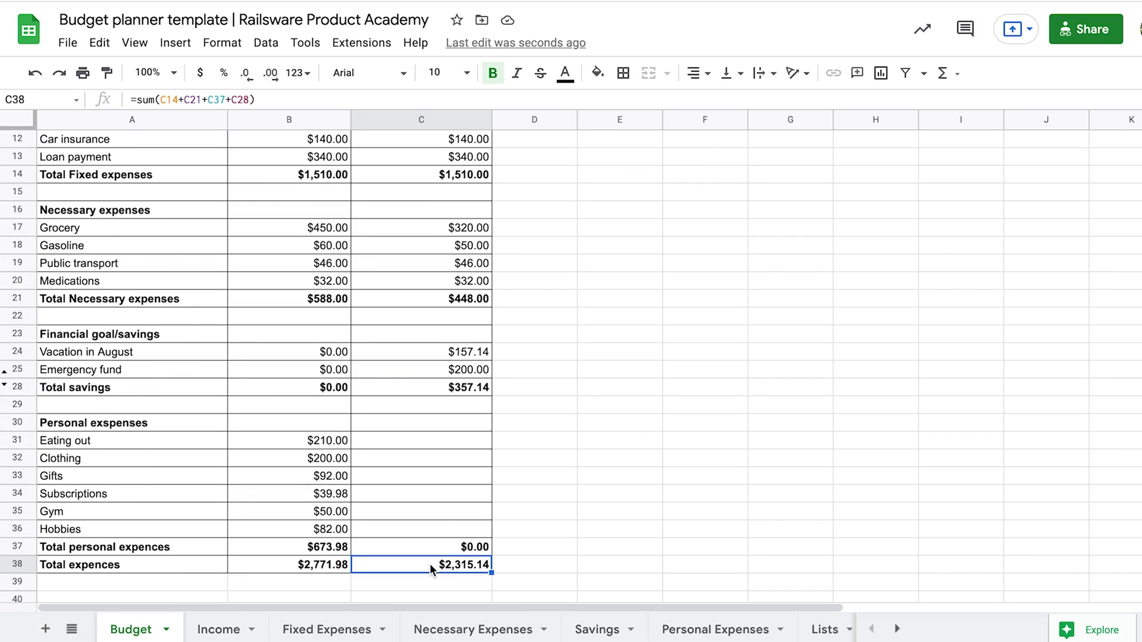
pyautogui.scroll(3, 429, 562)
pyautogui.scroll(1, 429, 562)
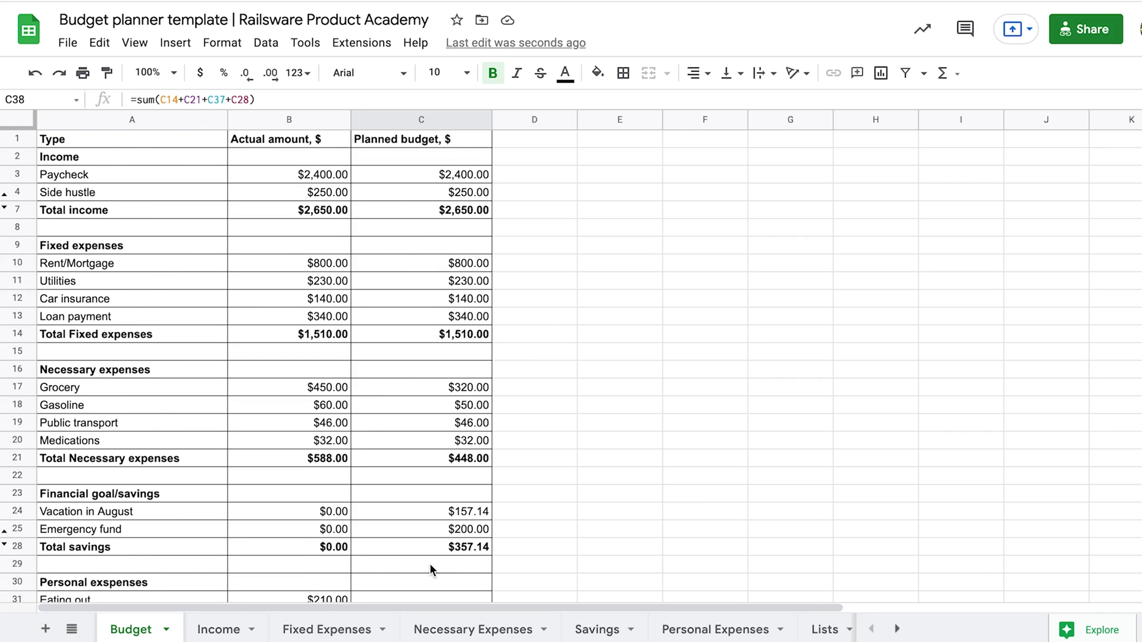
pyautogui.click(420, 209)
pyautogui.scroll(-3, 420, 212)
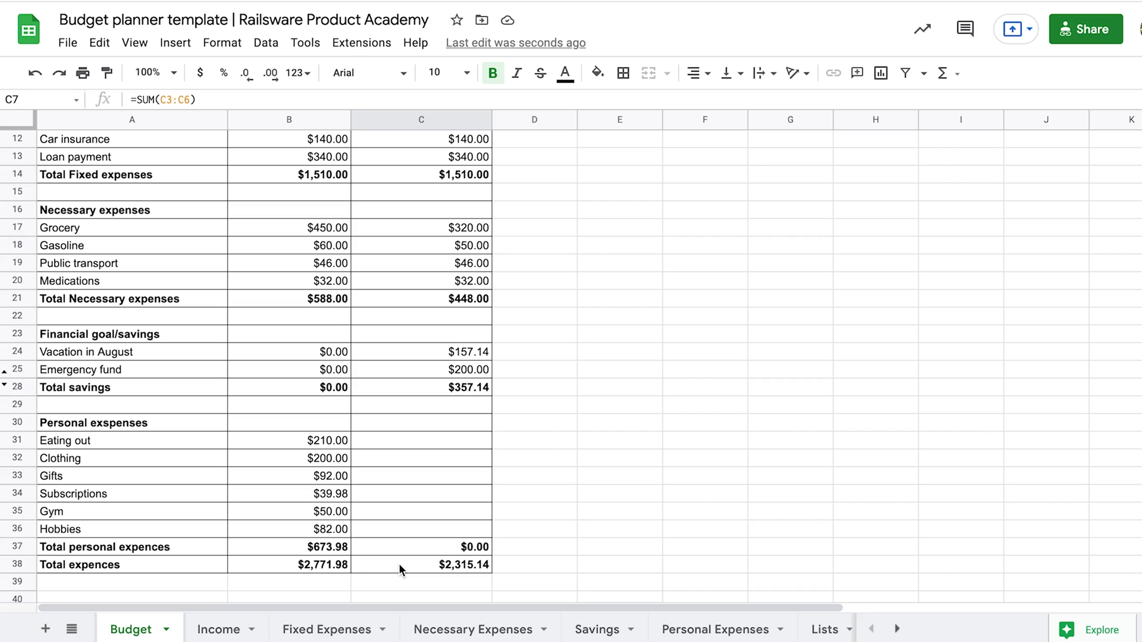
pyautogui.click(399, 563)
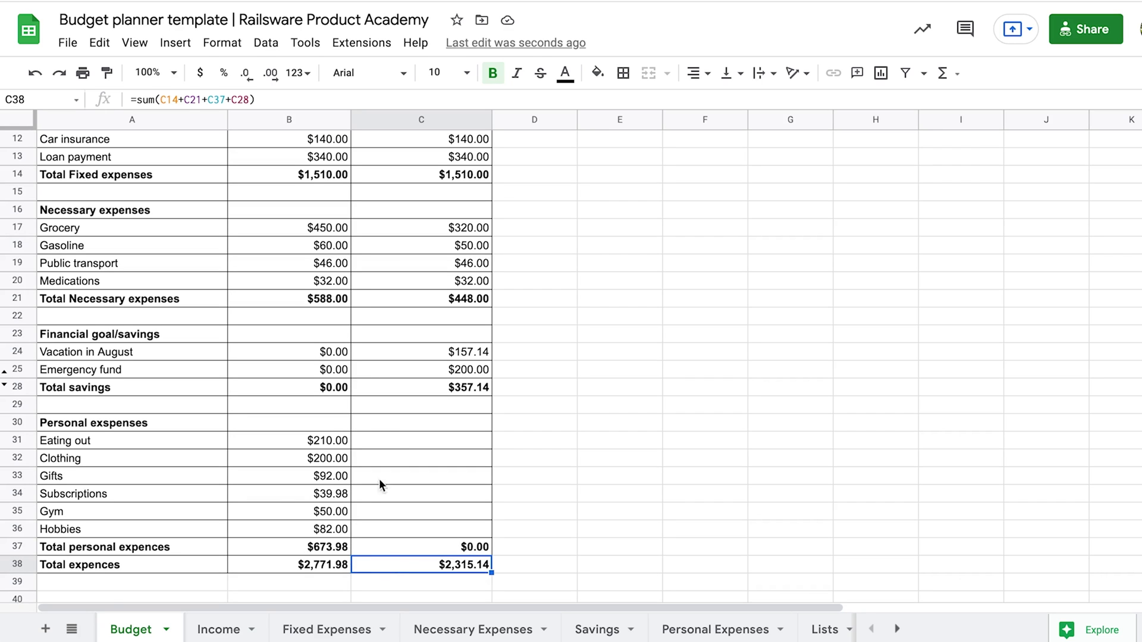
# - Enter planned personal expenses: Eating out 100, Clothing 80, Gifts 50
pyautogui.click(411, 441)
pyautogui.write('1')
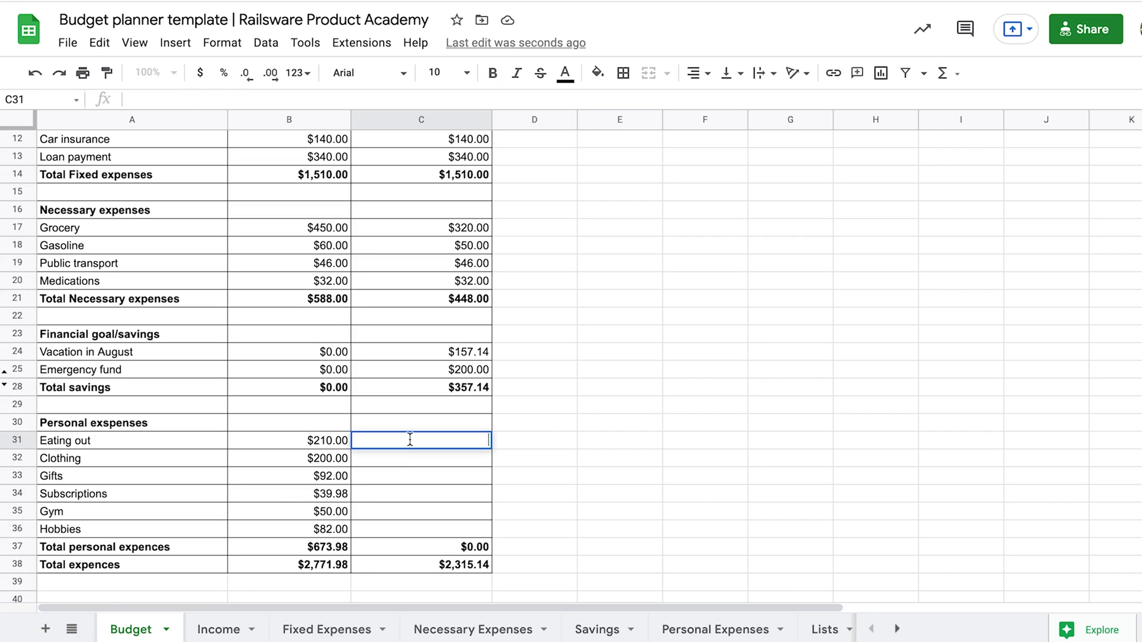
pyautogui.write('00')
pyautogui.press('Return')
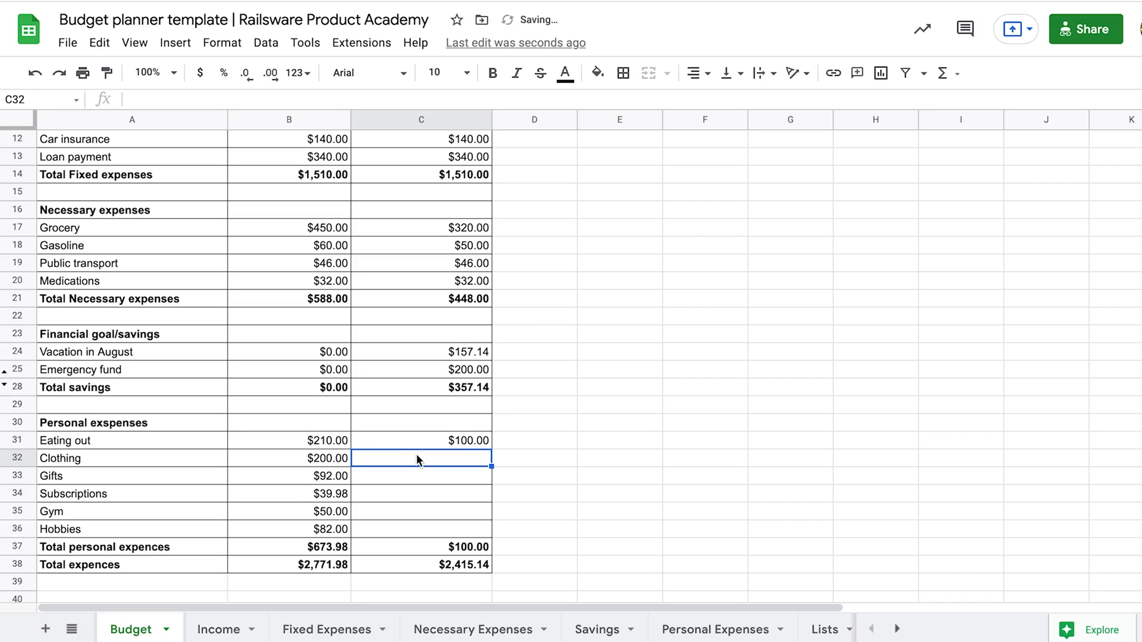
pyautogui.doubleClick(418, 455)
pyautogui.press('Return')
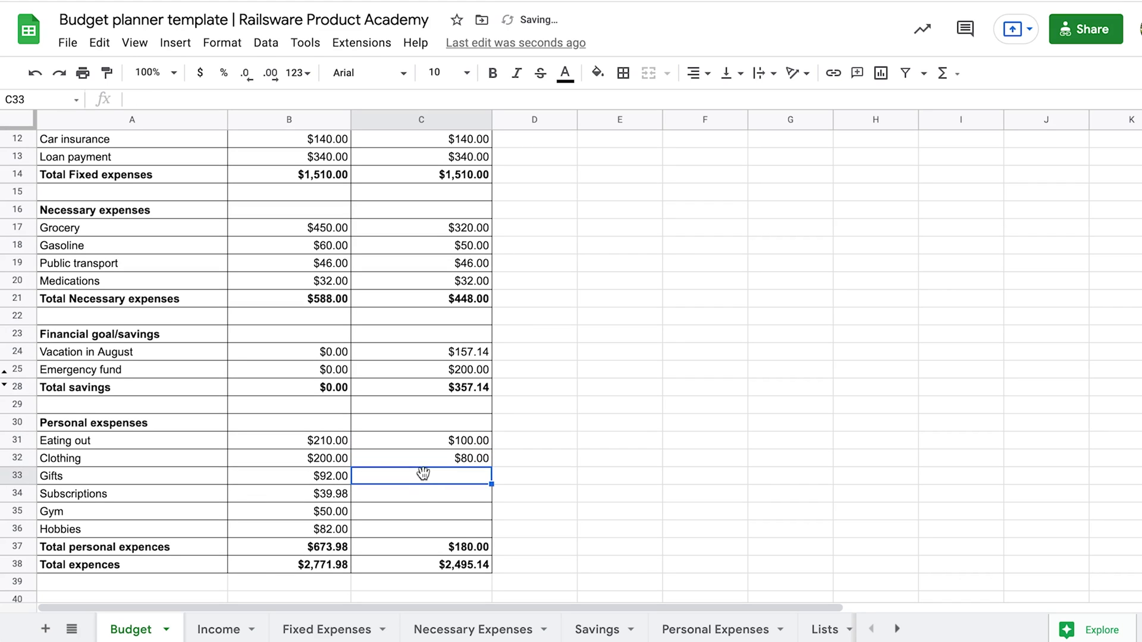
pyautogui.write('50')
pyautogui.press('Return')
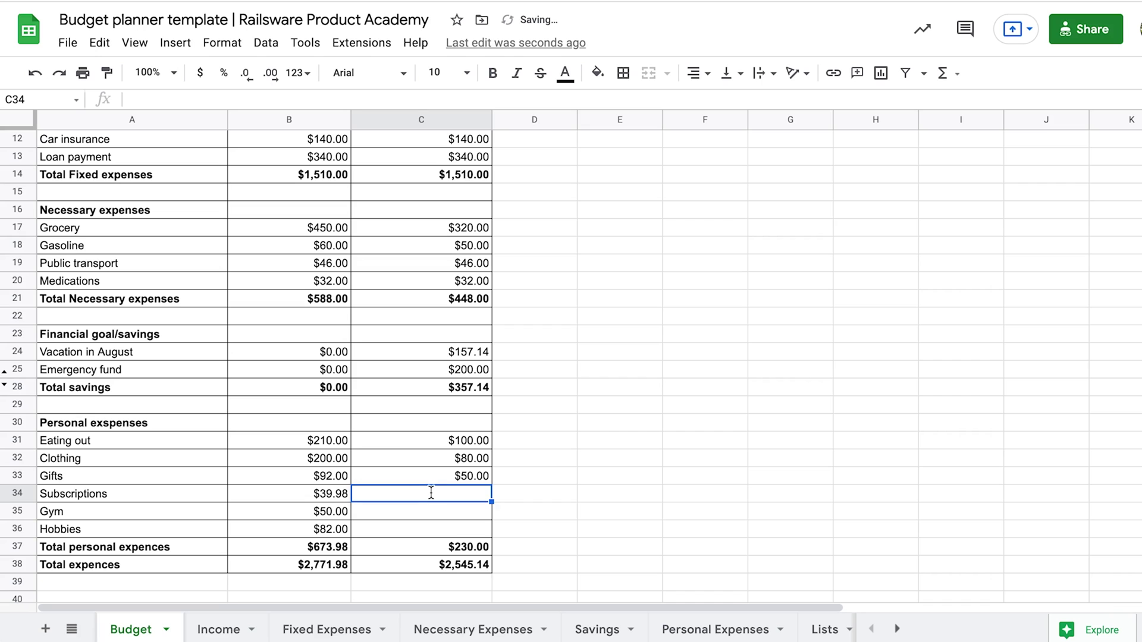
# - Set planned Subscriptions to 40 and Hobbies to 30, then review the updated totals
pyautogui.doubleClick(431, 494)
pyautogui.write('4')
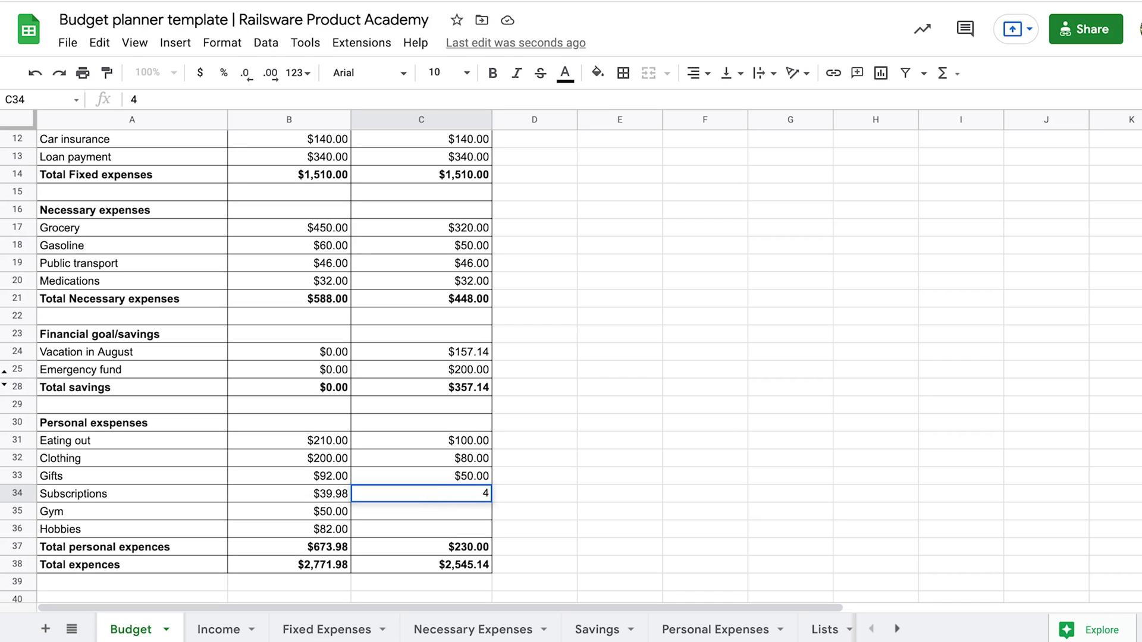
pyautogui.write('0')
pyautogui.press('Return')
pyautogui.doubleClick(436, 513)
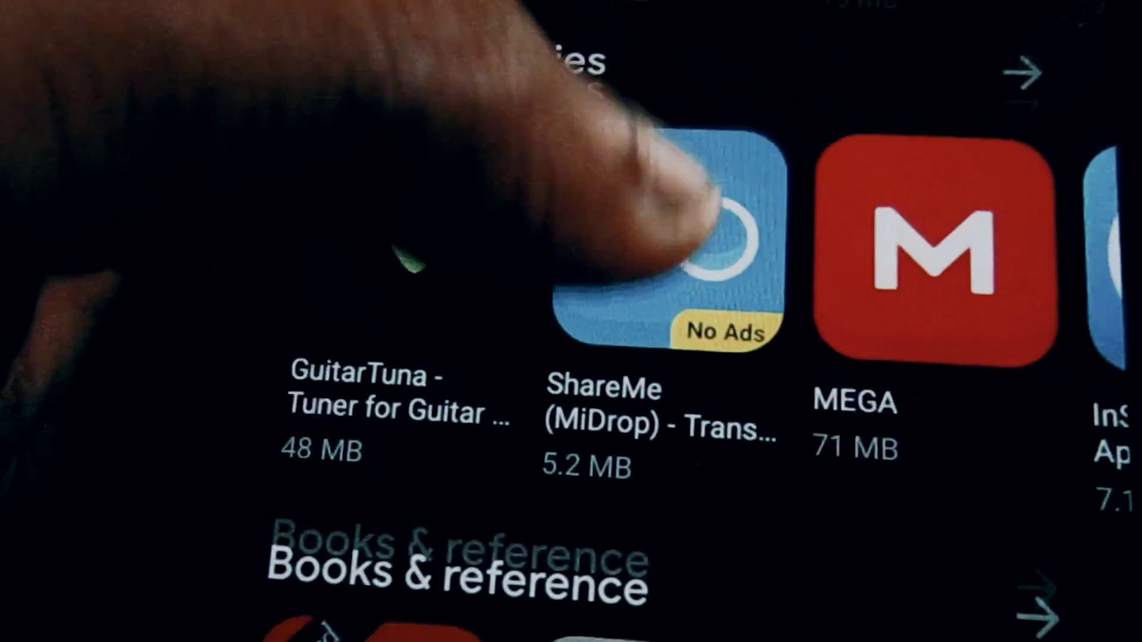
pyautogui.write('30')
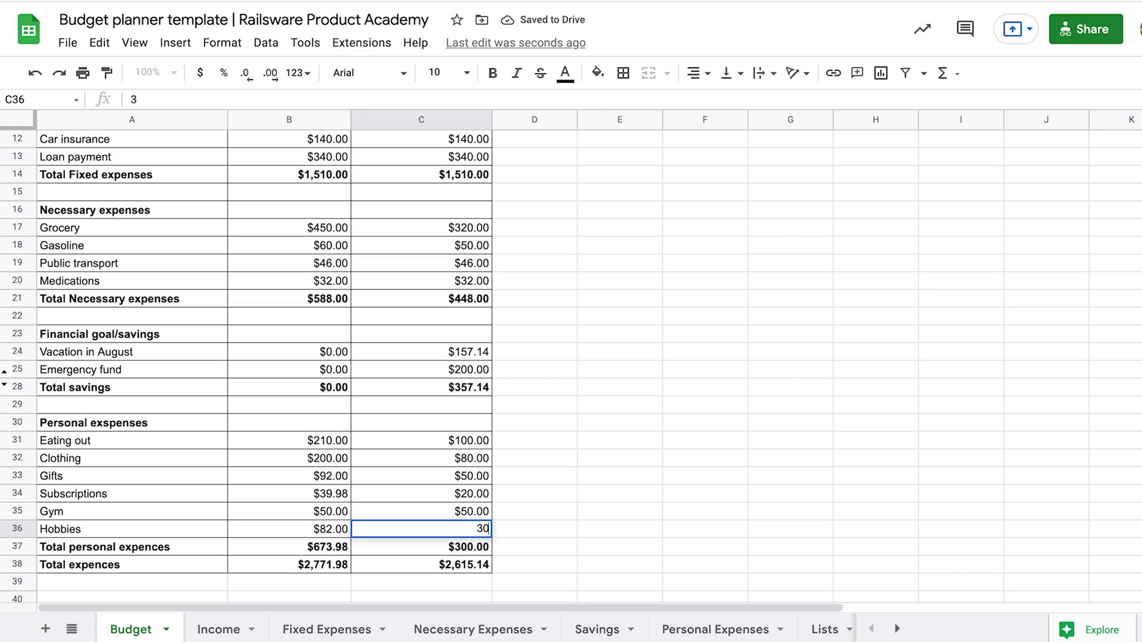
pyautogui.press('Return')
pyautogui.scroll(4, 250, 368)
pyautogui.scroll(-3, 250, 369)
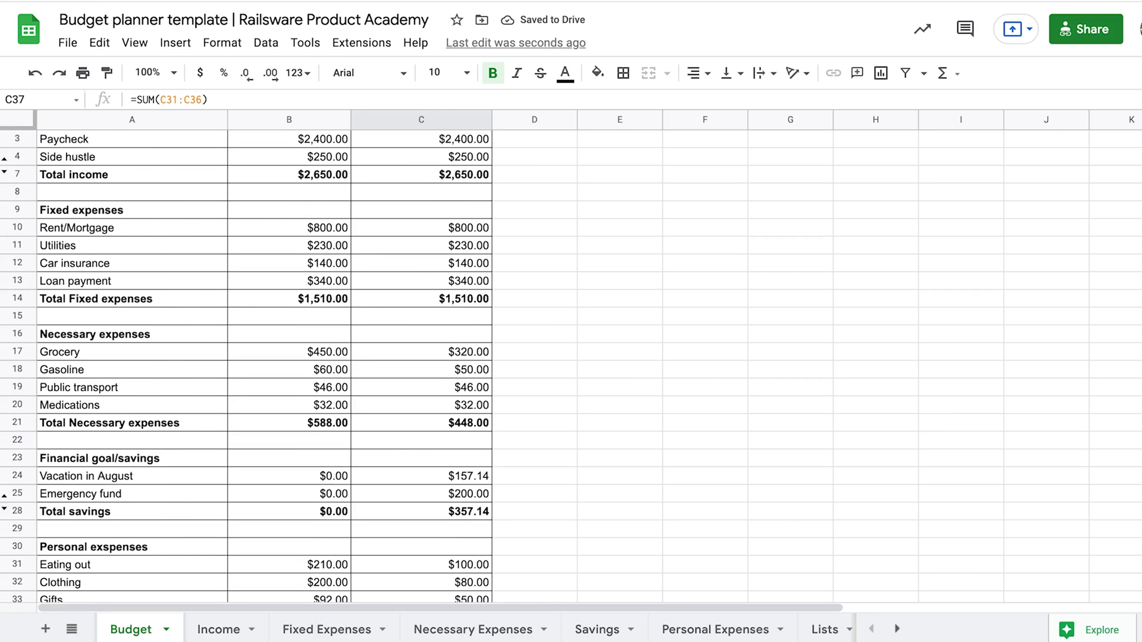
pyautogui.scroll(-1, 459, 558)
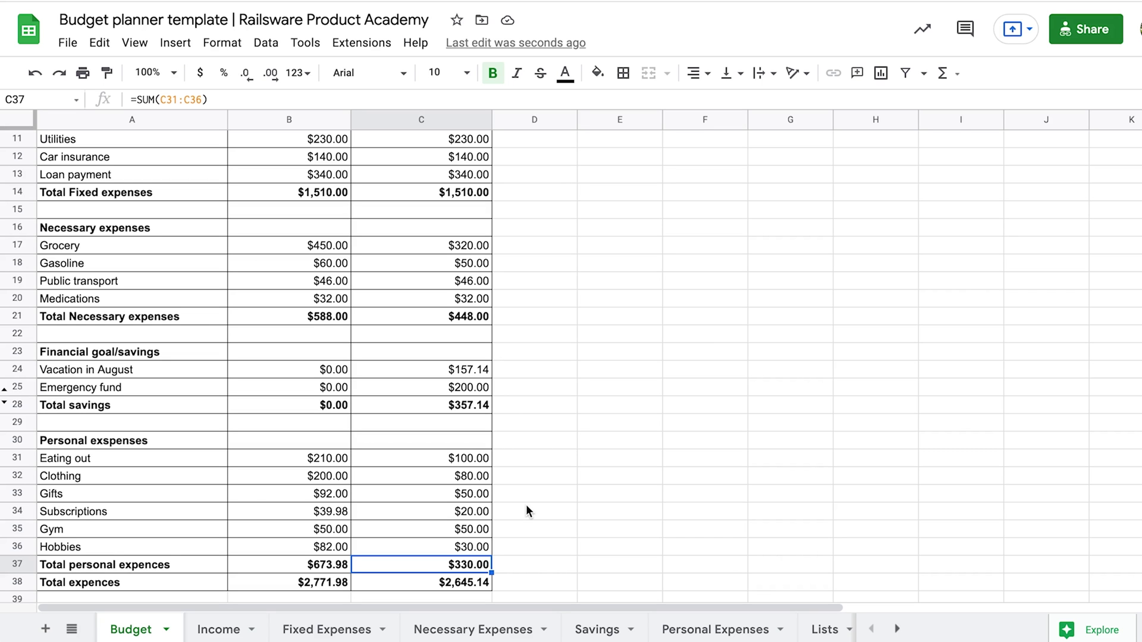
pyautogui.scroll(1, 526, 504)
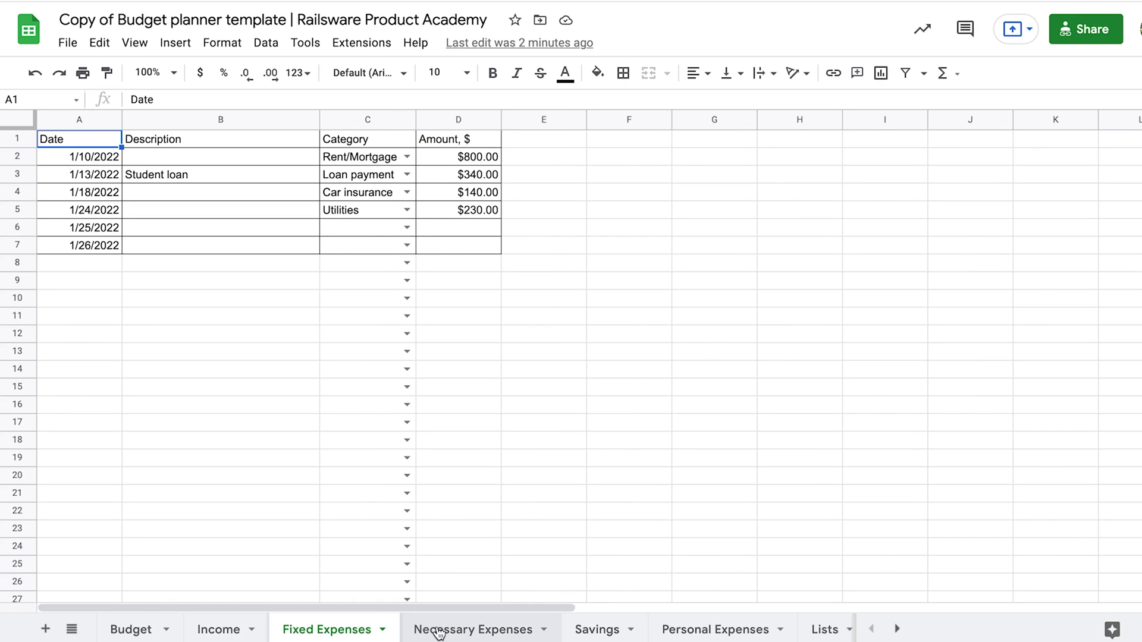
# - Look through the Fixed Expenses, Savings and Personal Expenses sheets before returning to Budget
pyautogui.click(438, 632)
pyautogui.click(590, 630)
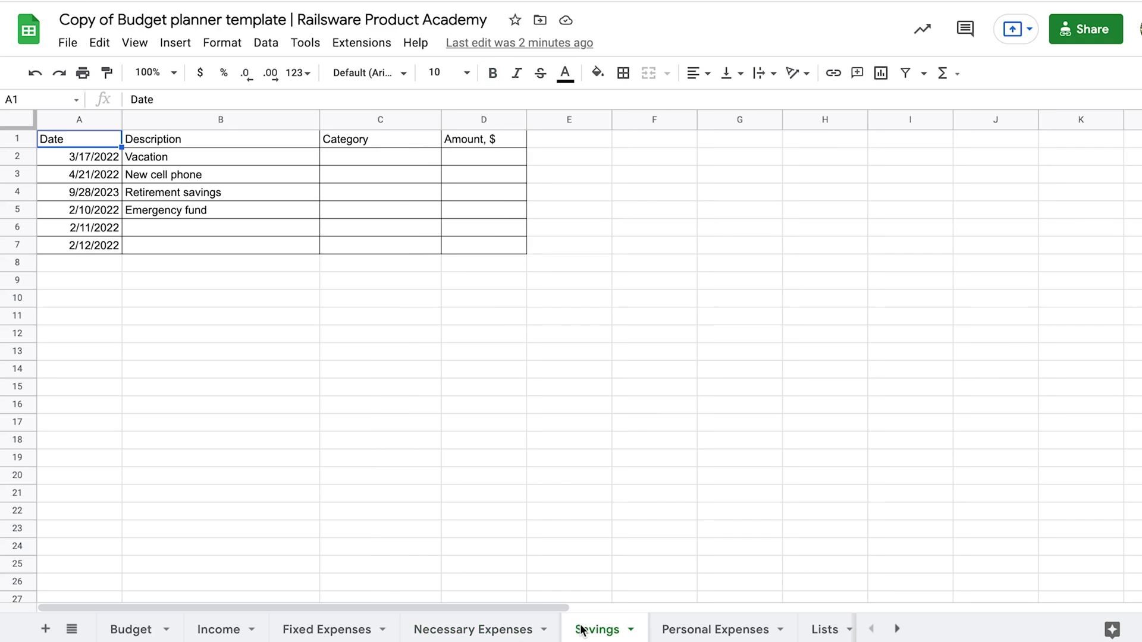
pyautogui.click(680, 632)
pyautogui.click(148, 630)
pyautogui.scroll(4, 550, 479)
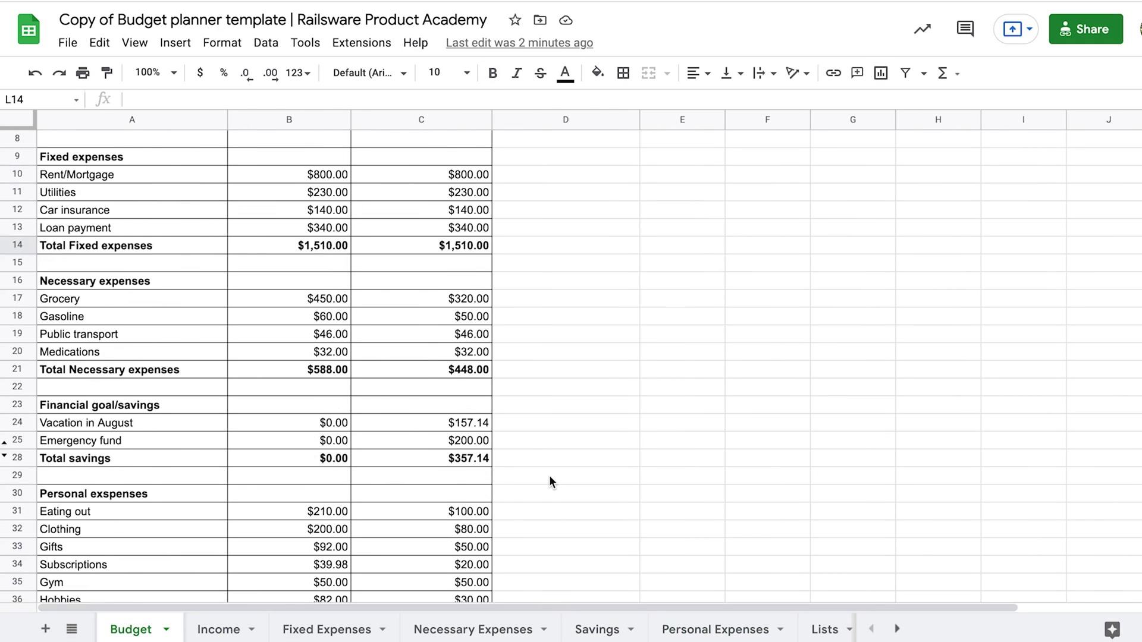
# - Copy the Planned budget column into column D and retitle it 'January budget, $'
pyautogui.click(405, 119)
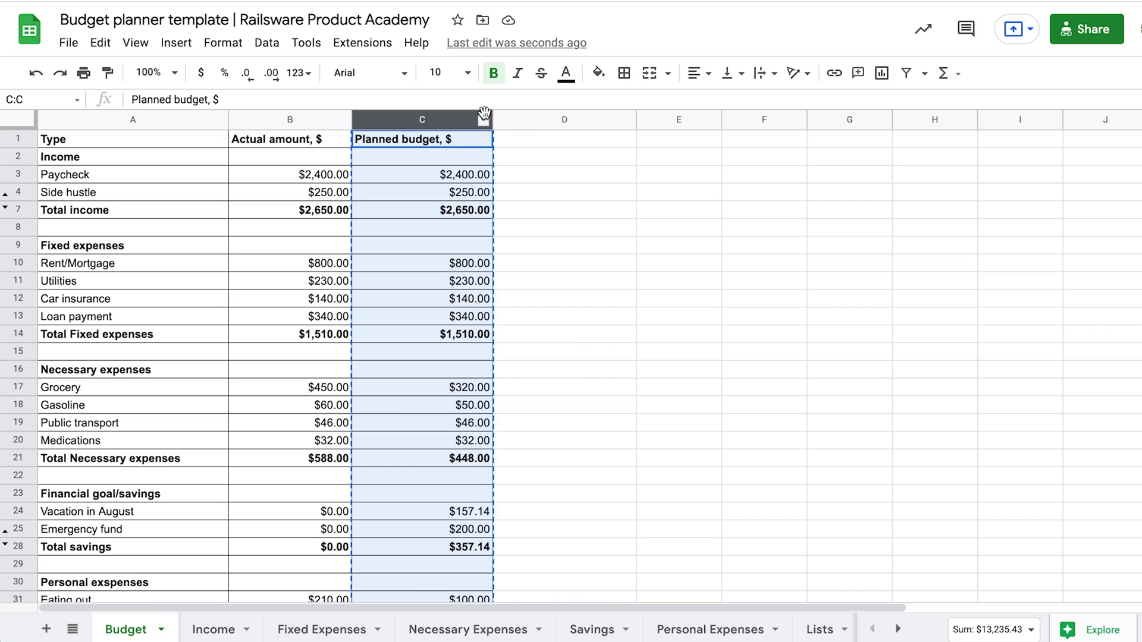
pyautogui.click(532, 135)
pyautogui.hotkey('ctrl', 'v')
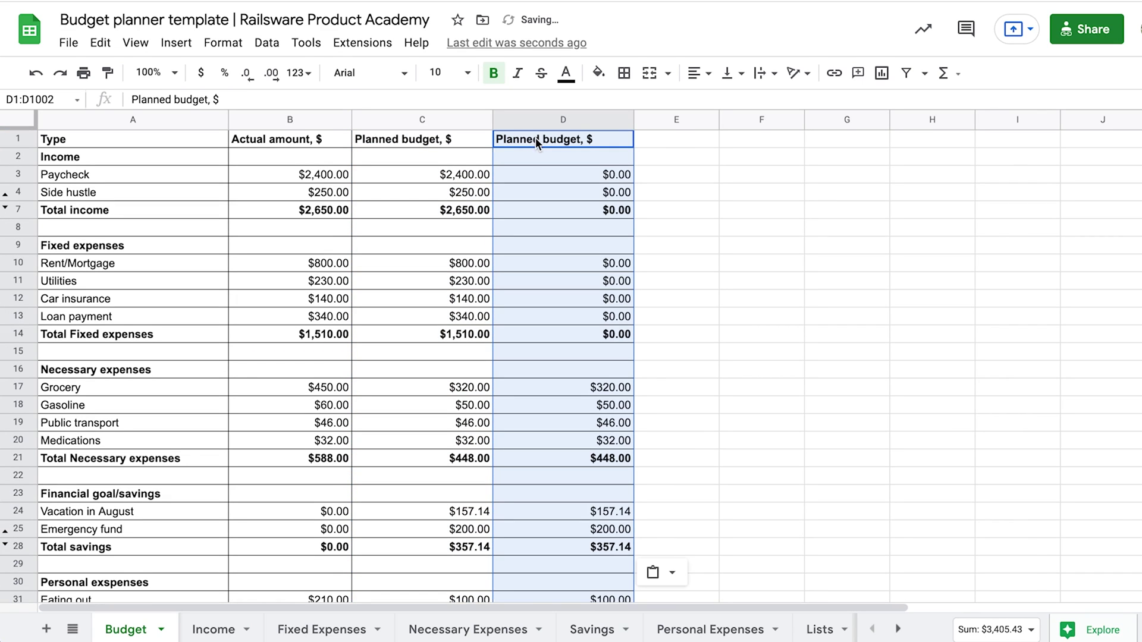
pyautogui.doubleClick(531, 136)
pyautogui.doubleClick(522, 138)
pyautogui.write('J')
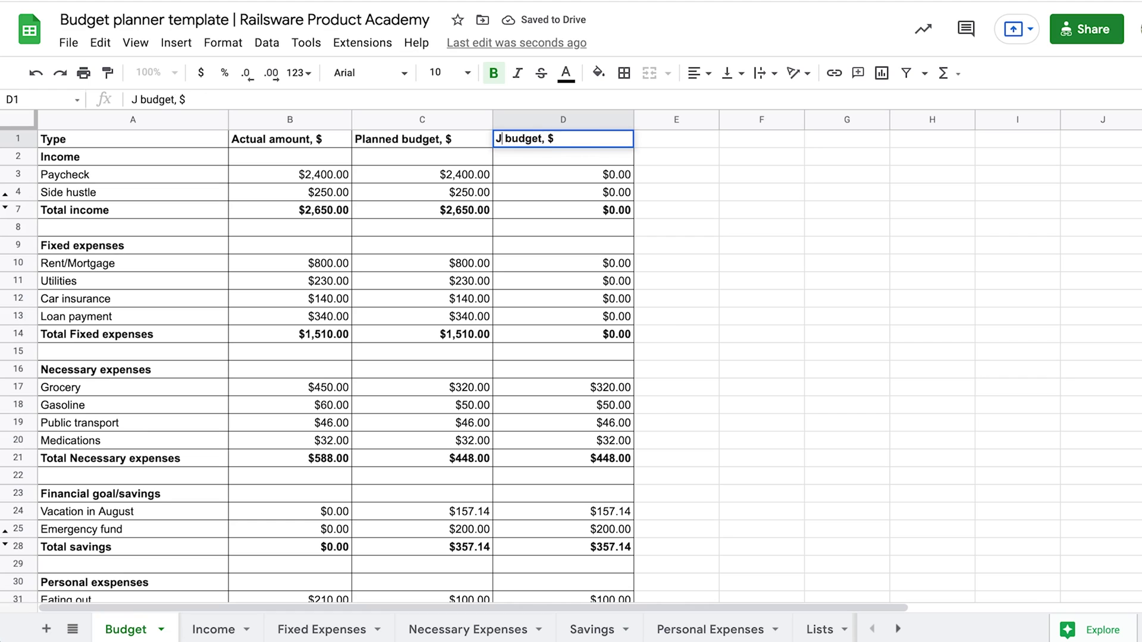
pyautogui.write('anuary')
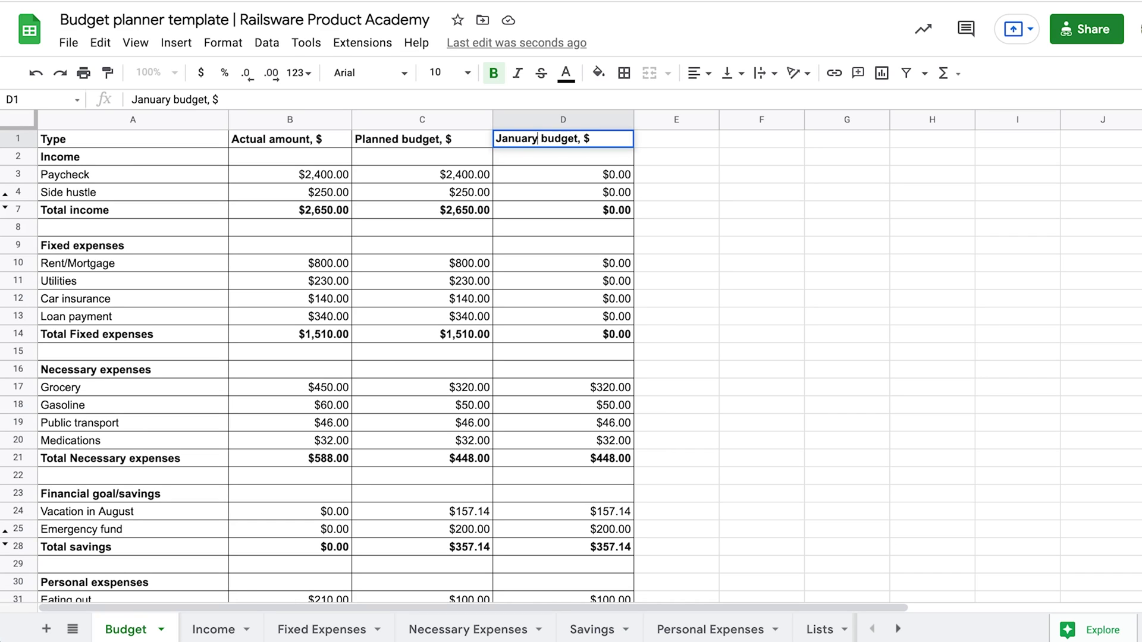
pyautogui.press('Return')
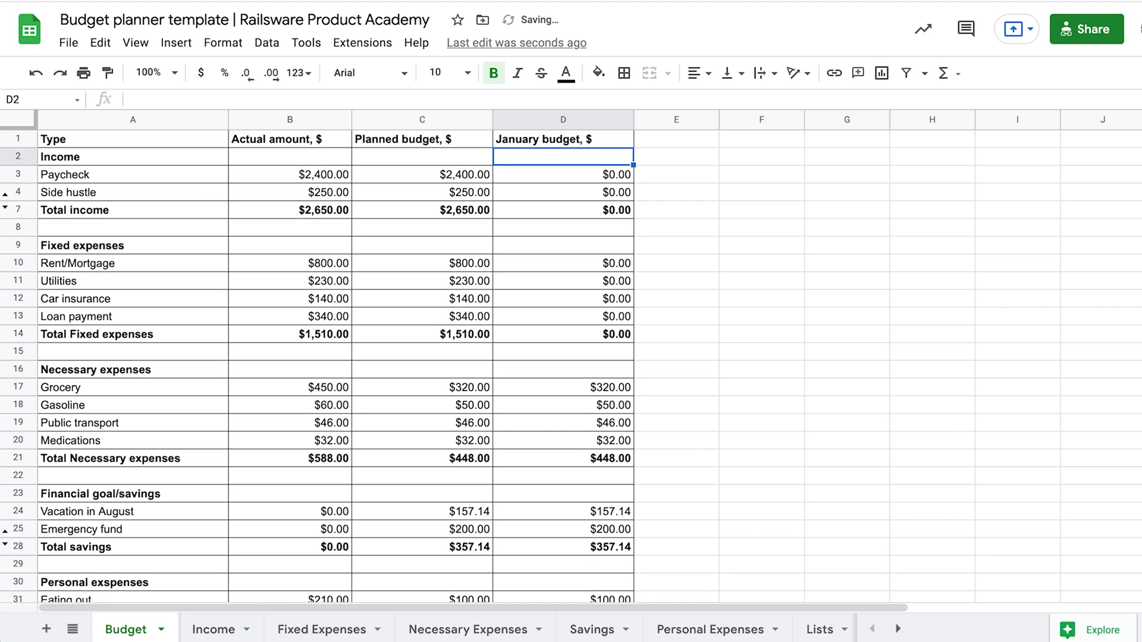
# - Delete D3's old SUMIF formula and start a new =sumifs( formula
pyautogui.hotkey('ctrl', 'b')
pyautogui.click(562, 176)
pyautogui.press('Return')
pyautogui.hotkey('ctrl', 'a')
pyautogui.press('BackSpace')
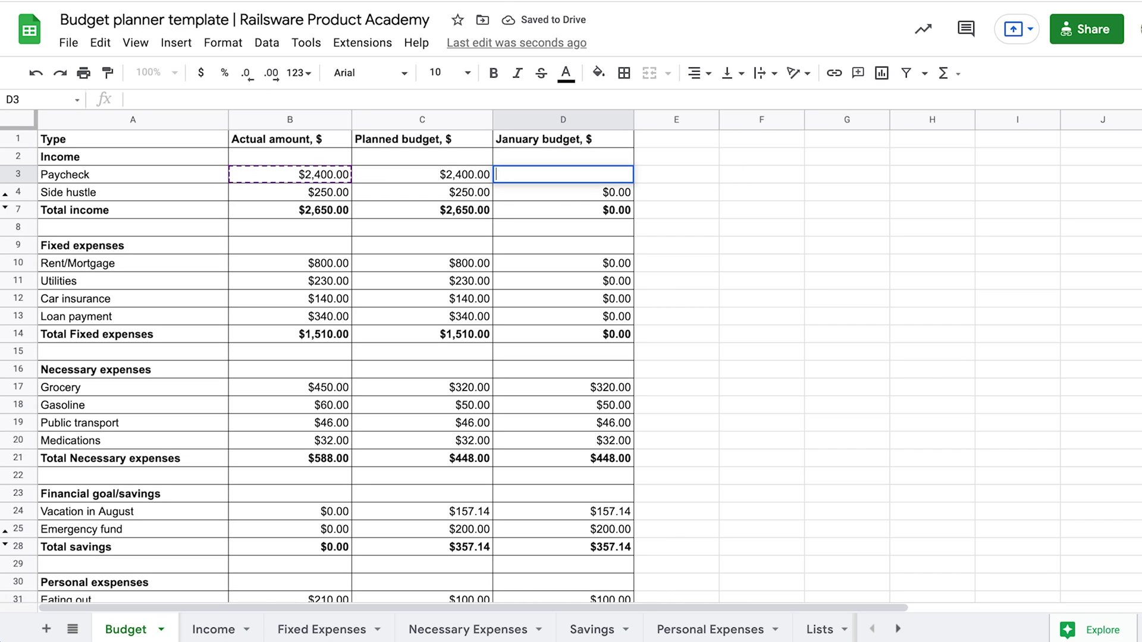
pyautogui.write('=sum')
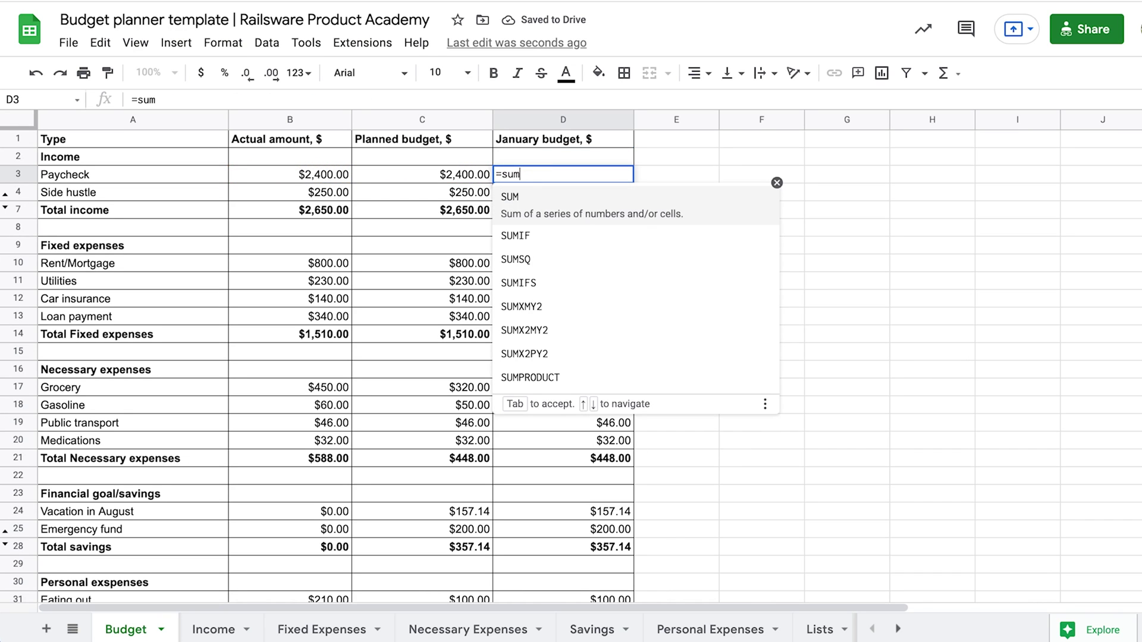
pyautogui.write('ifs')
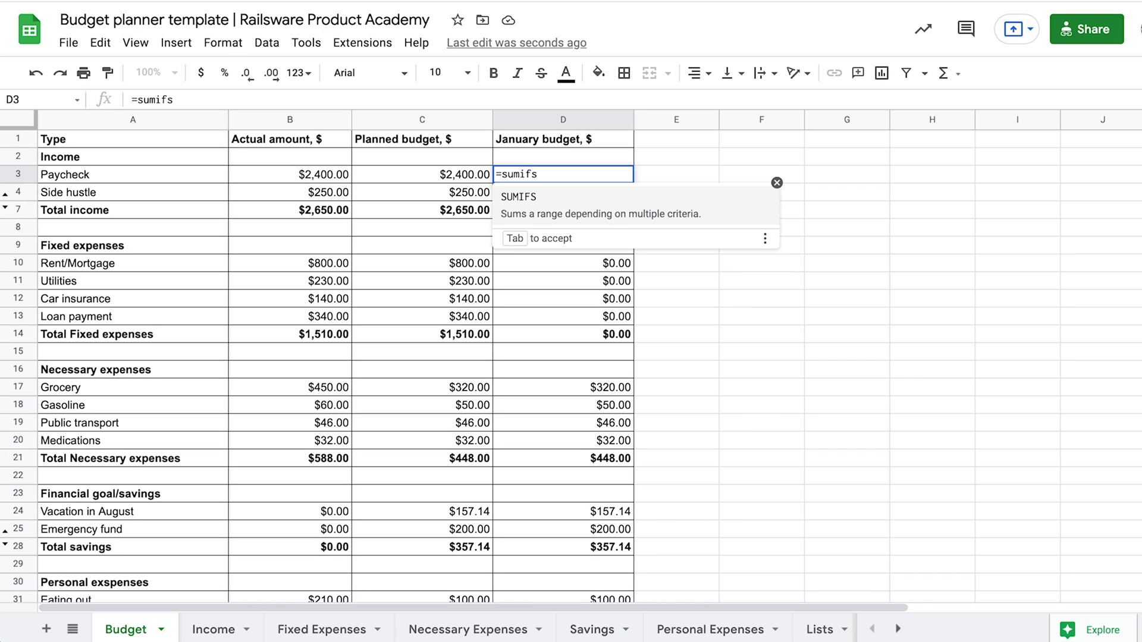
pyautogui.write('(')
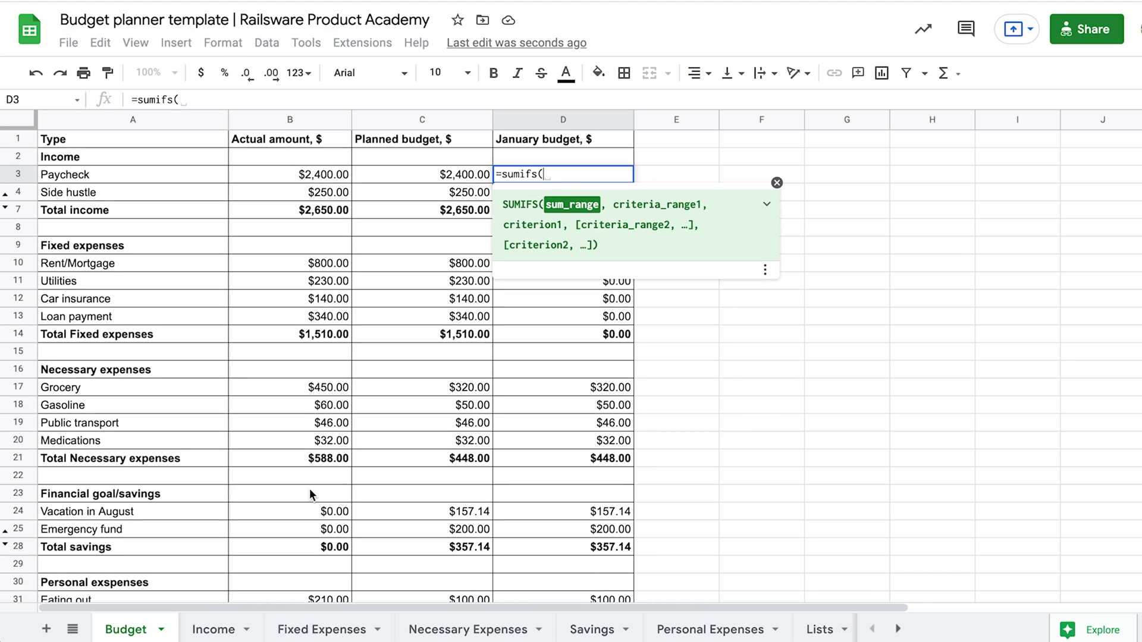
# - Add Income!D2:D as the sum range and Income!A2:A as the first criteria range
pyautogui.click(217, 630)
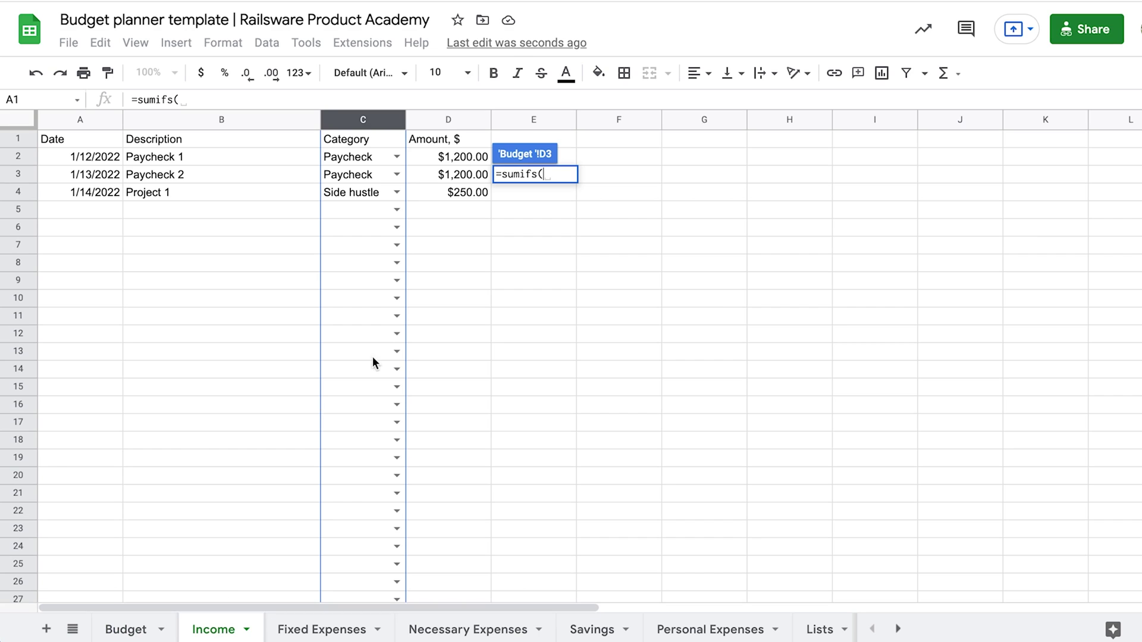
pyautogui.click(447, 122)
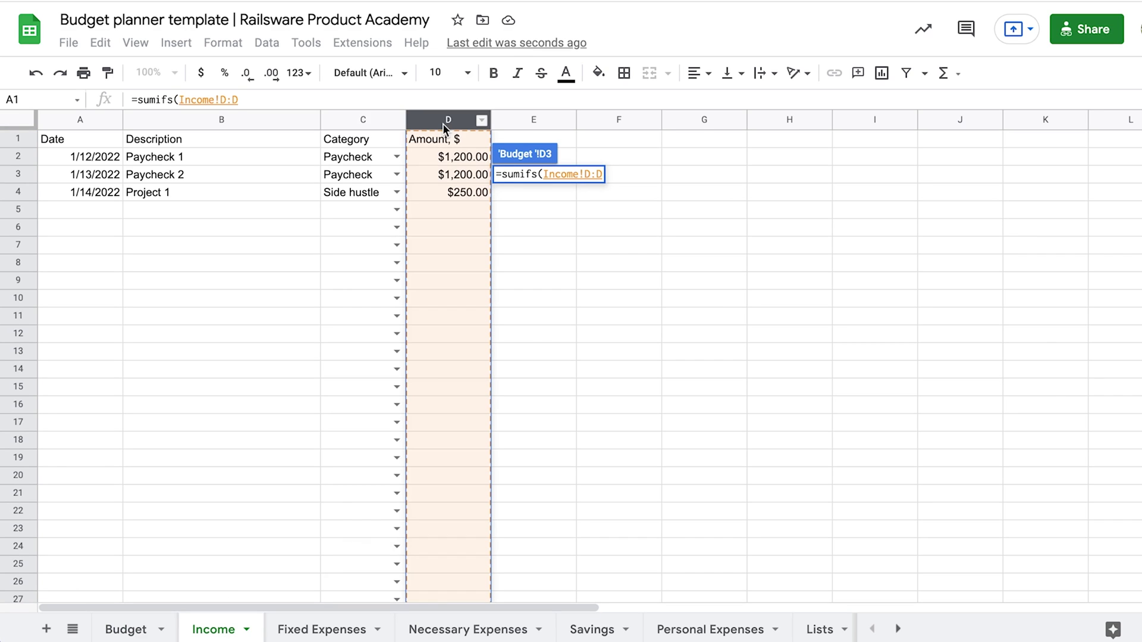
pyautogui.click(591, 179)
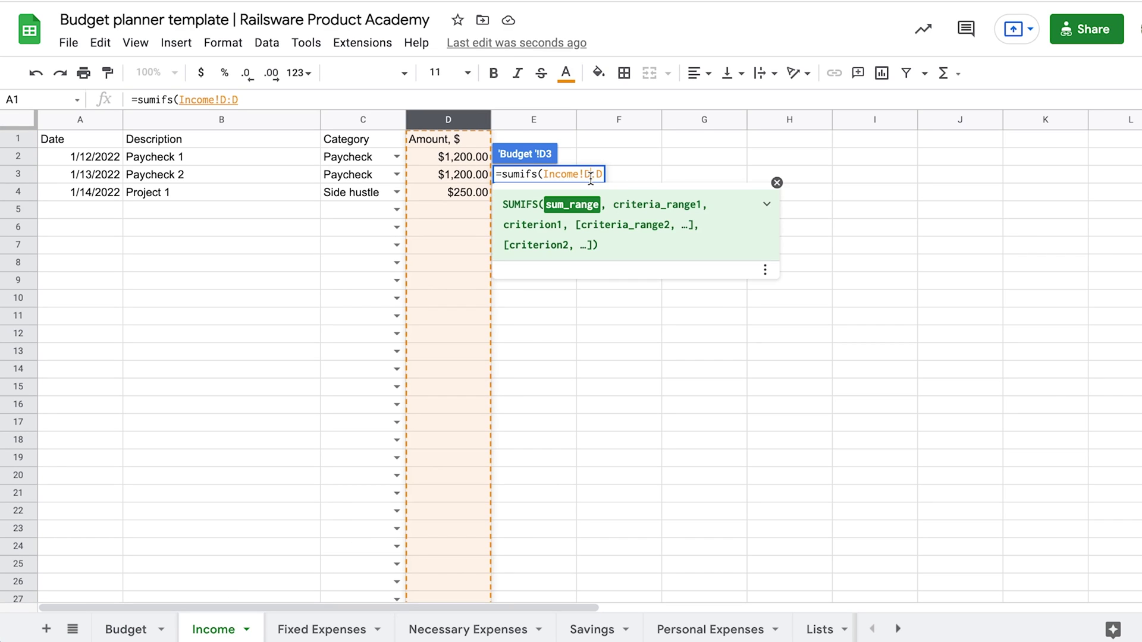
pyautogui.write('2:D')
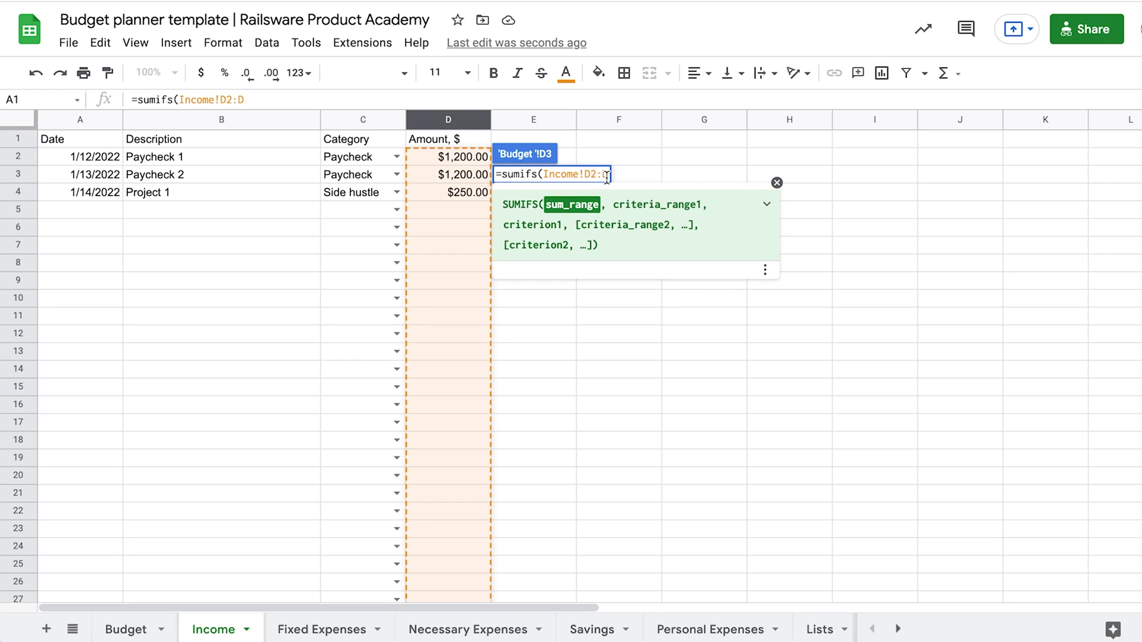
pyautogui.write(',')
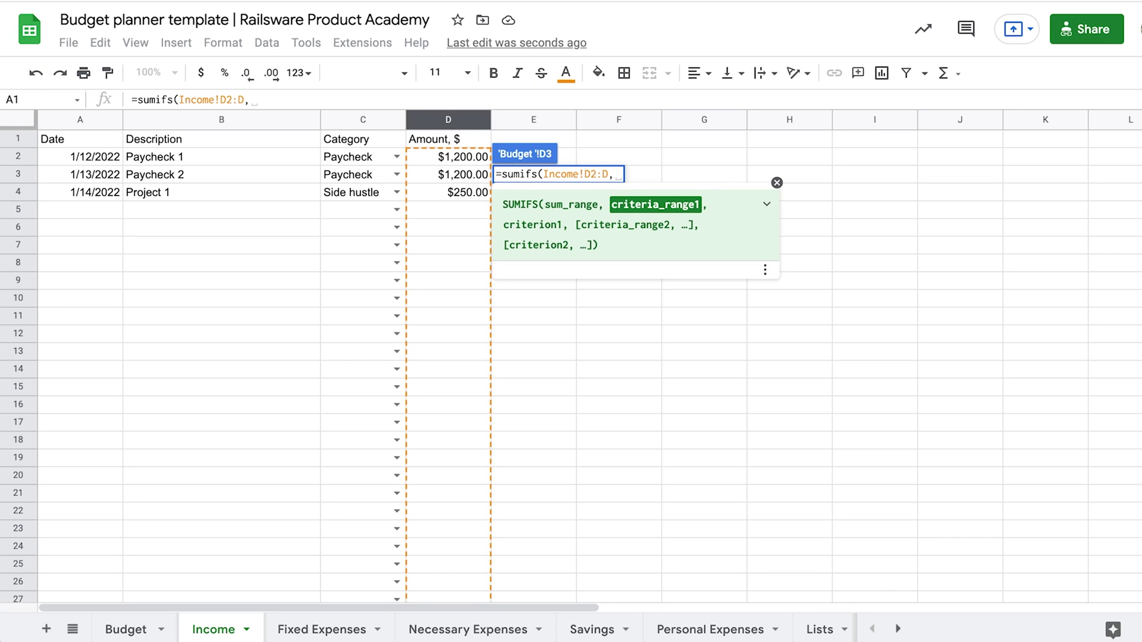
pyautogui.click(88, 121)
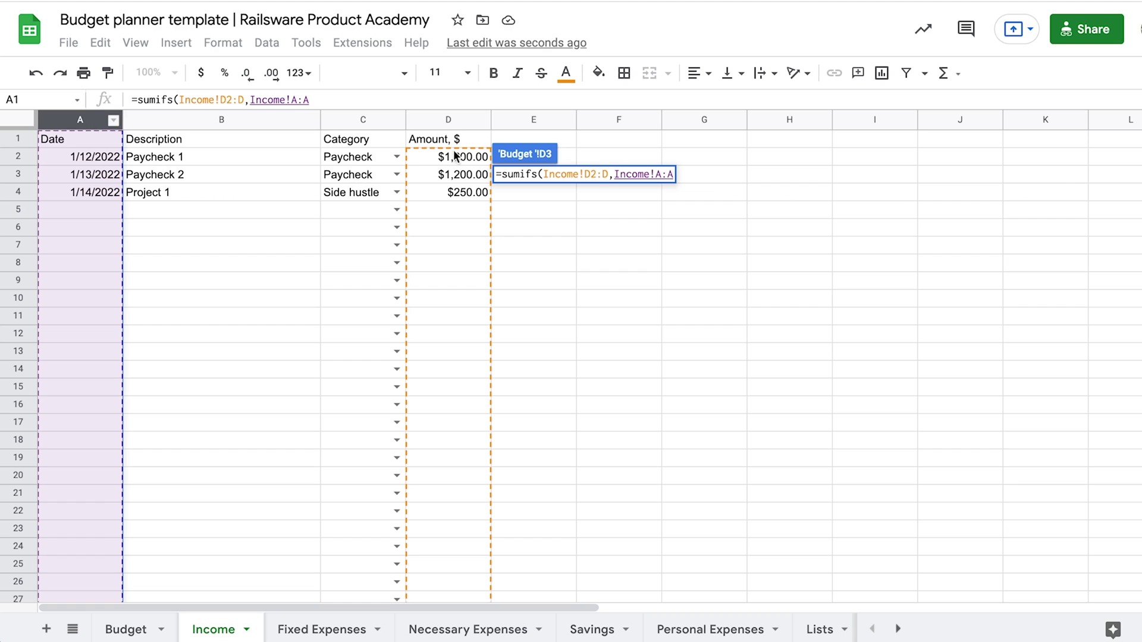
pyautogui.click(661, 175)
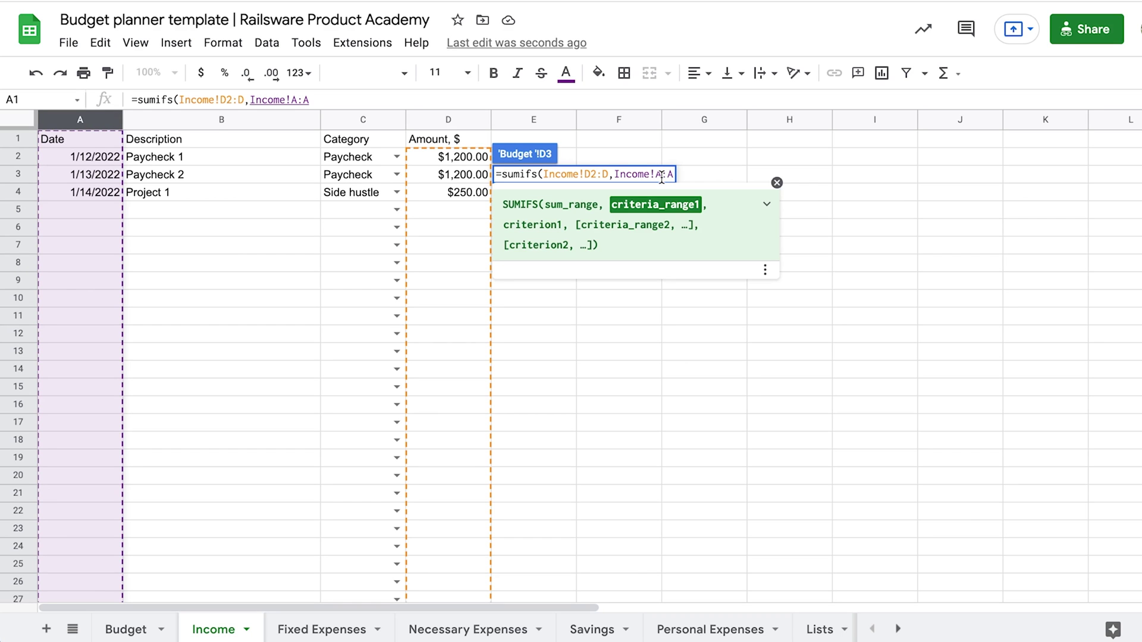
pyautogui.write('2:D')
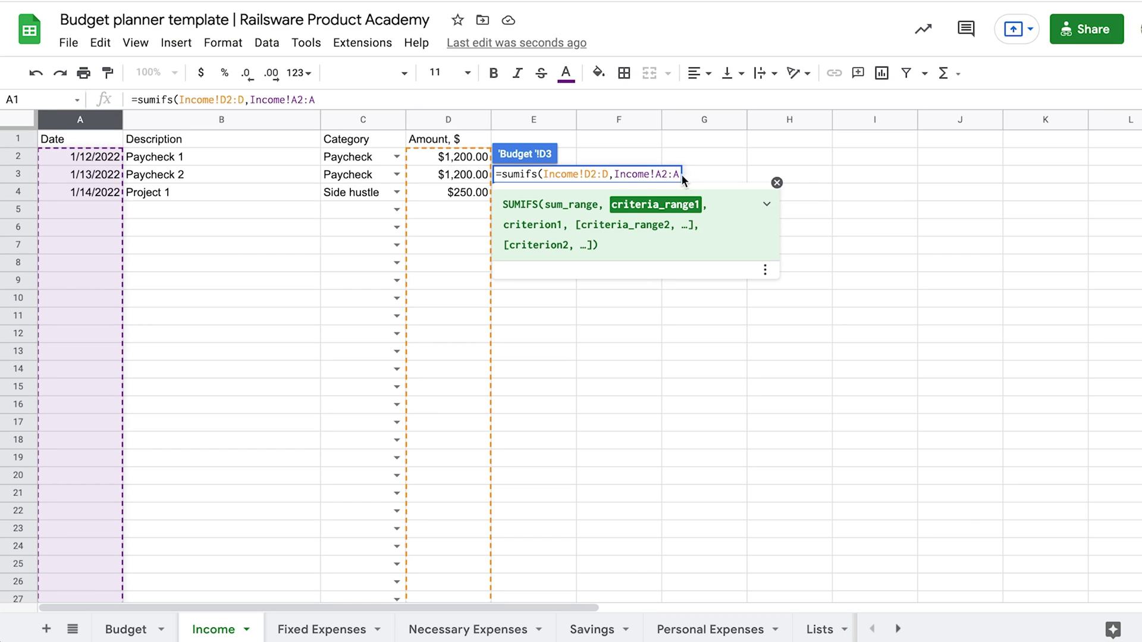
pyautogui.write(',')
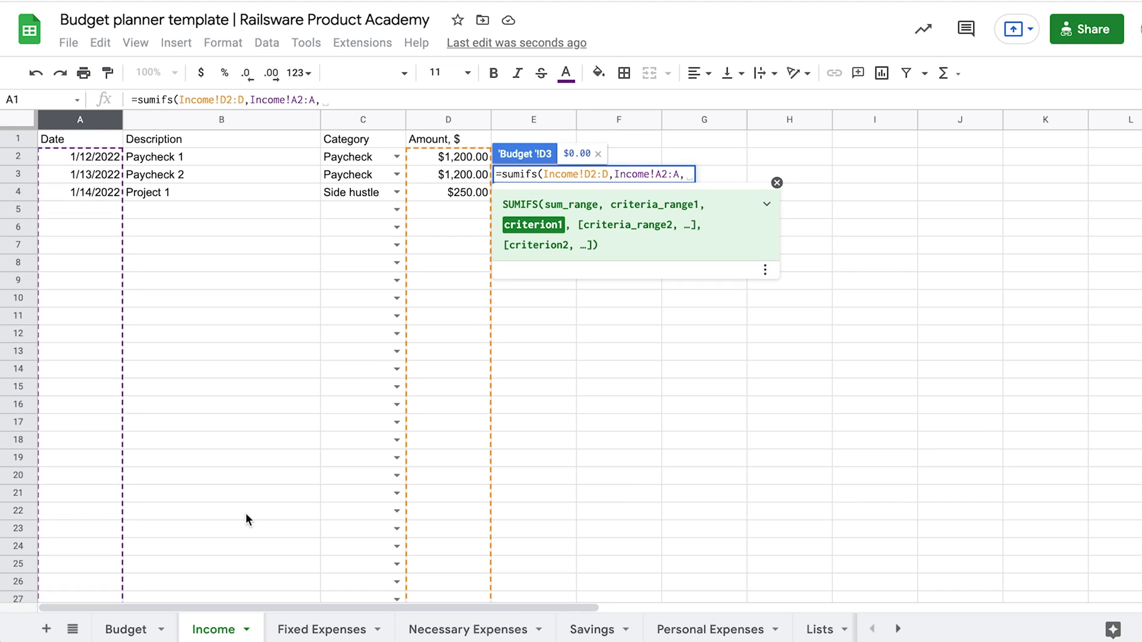
pyautogui.click(135, 633)
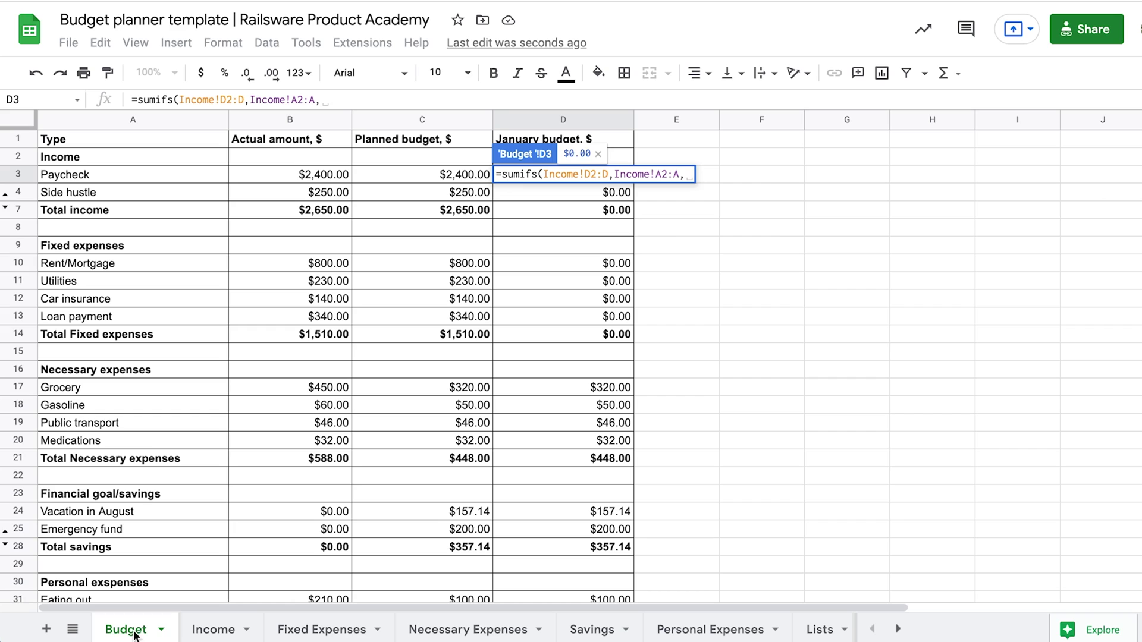
# - Add the criterion ">="&DATE(2022,1,1) after the Income date range in D3's formula
pyautogui.write('">')
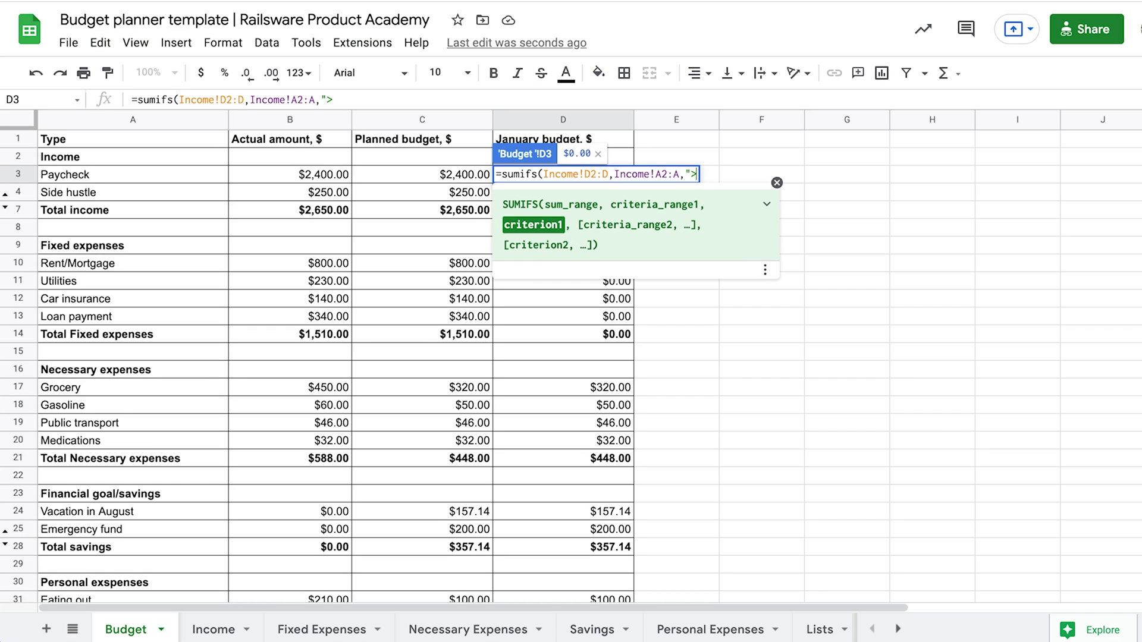
pyautogui.write('="&')
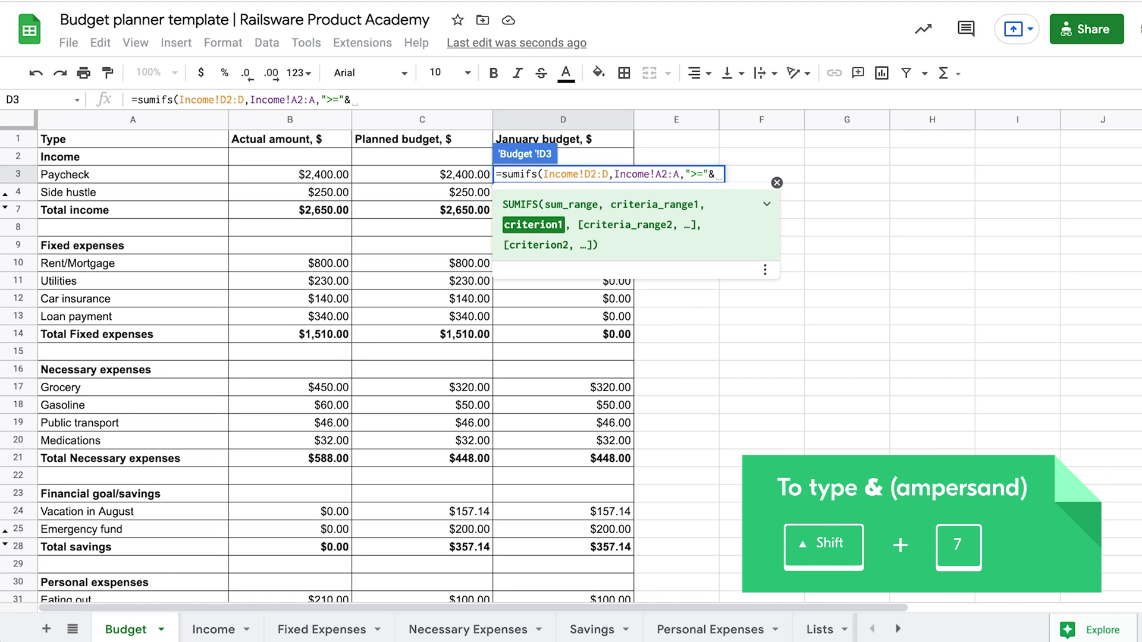
pyautogui.write('da')
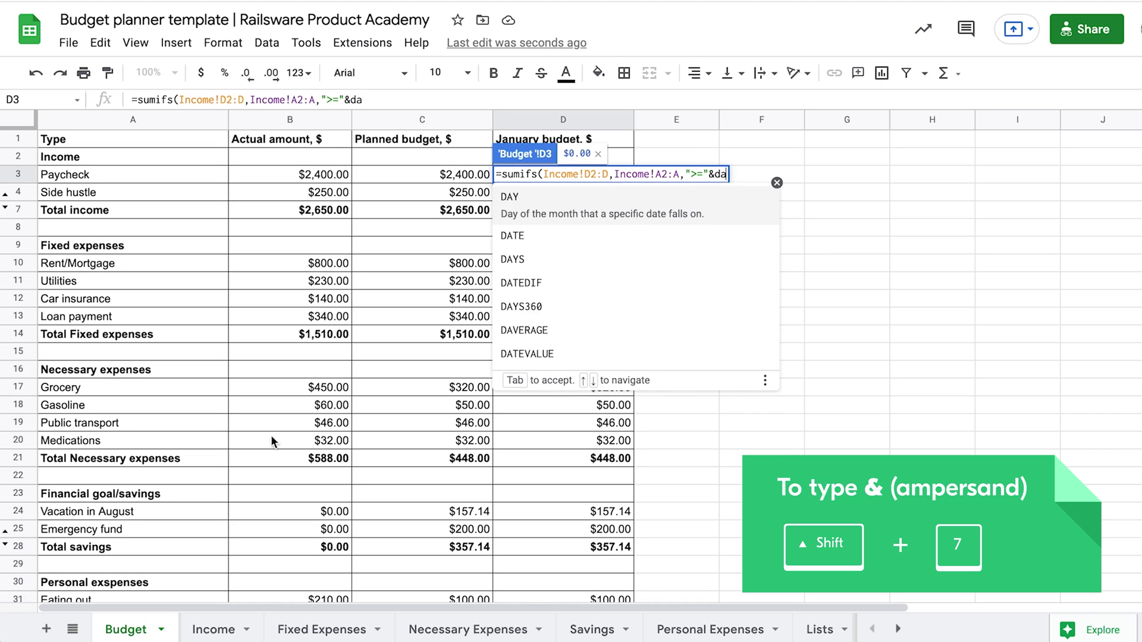
pyautogui.click(536, 224)
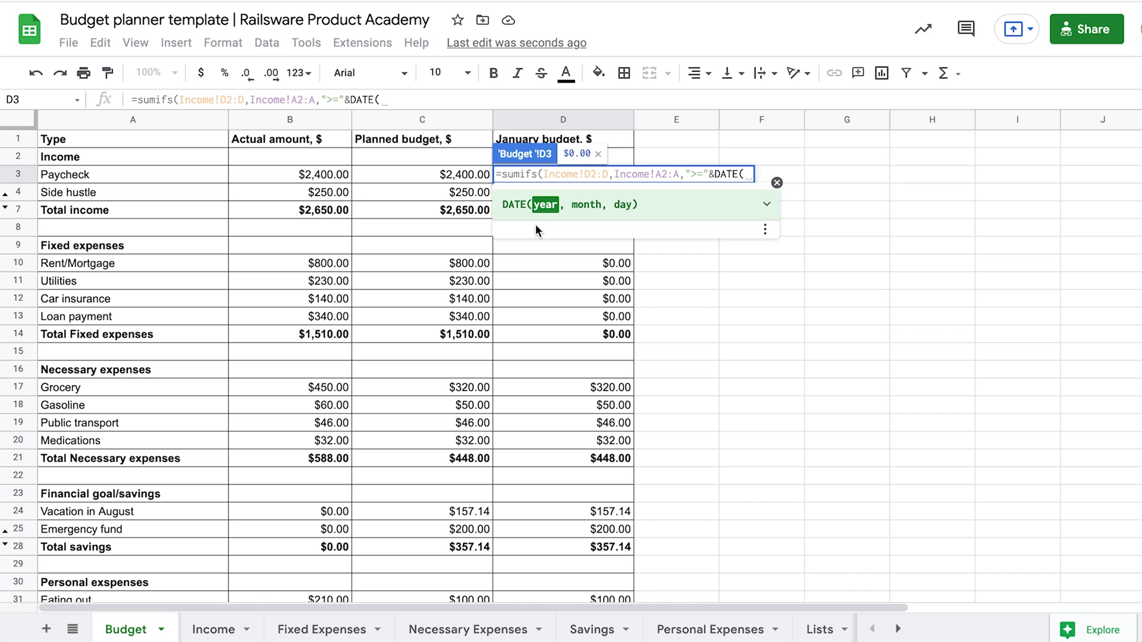
pyautogui.write('2022')
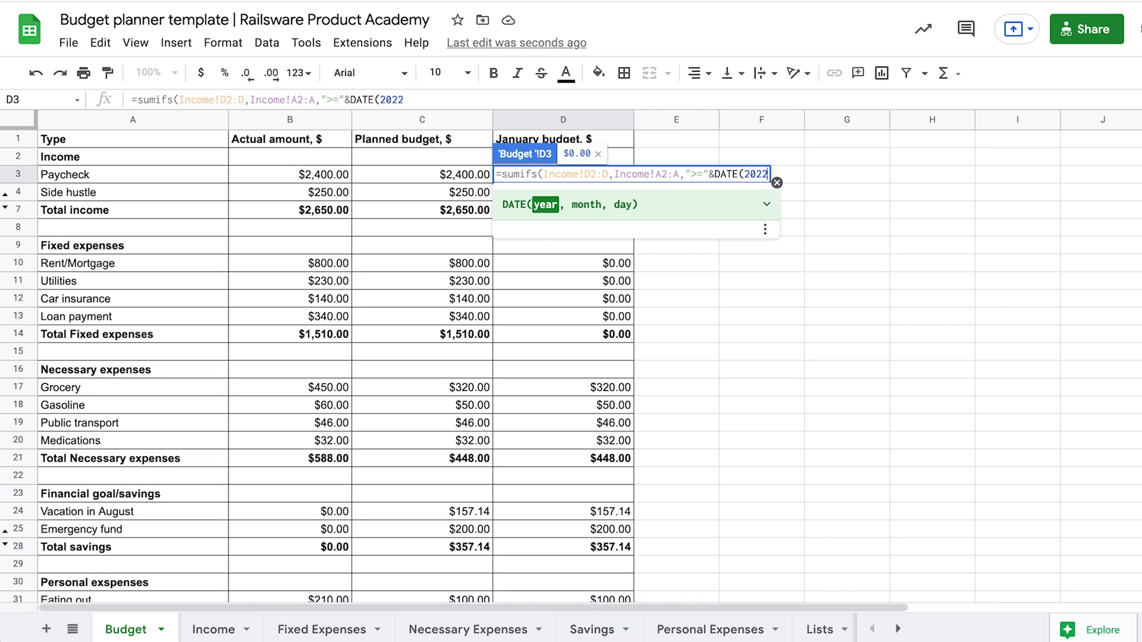
pyautogui.write(', ')
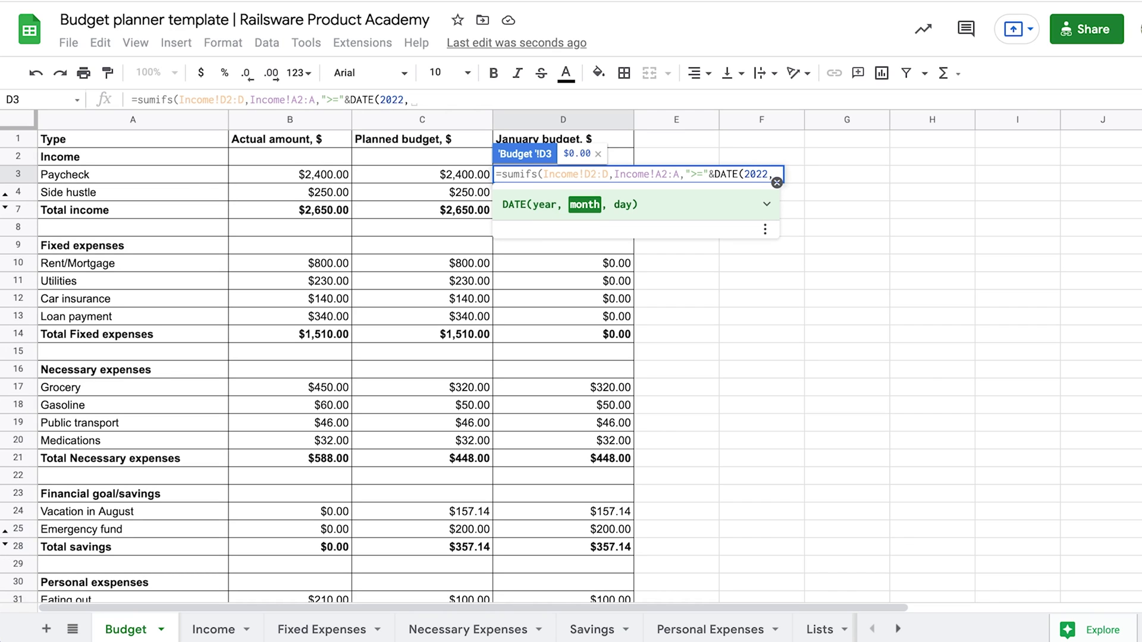
pyautogui.write('1')
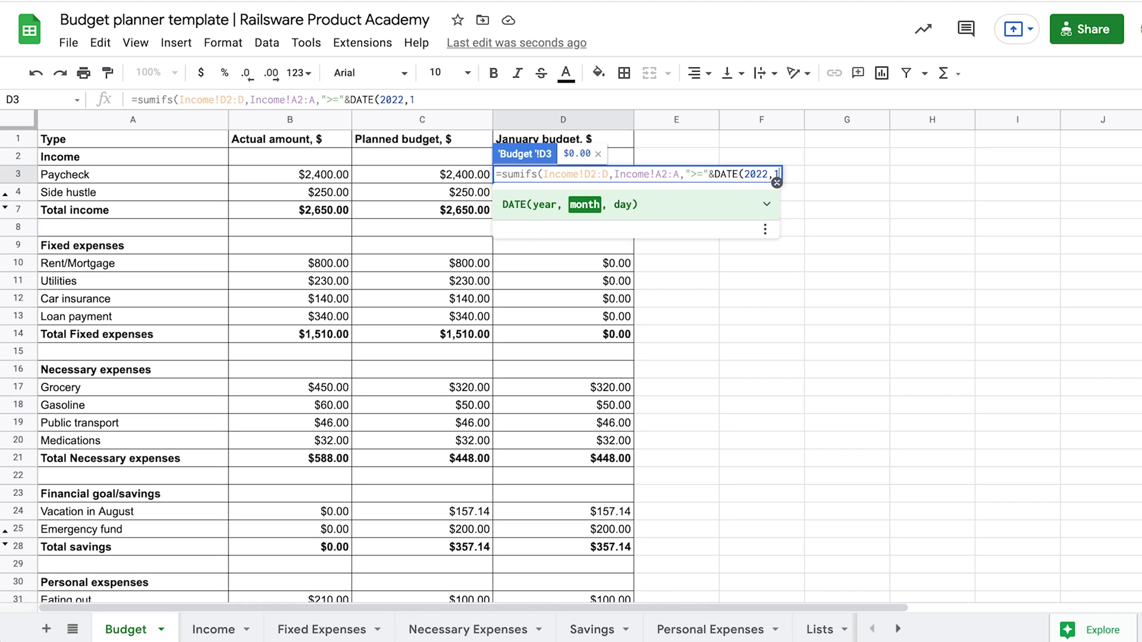
pyautogui.write(', ')
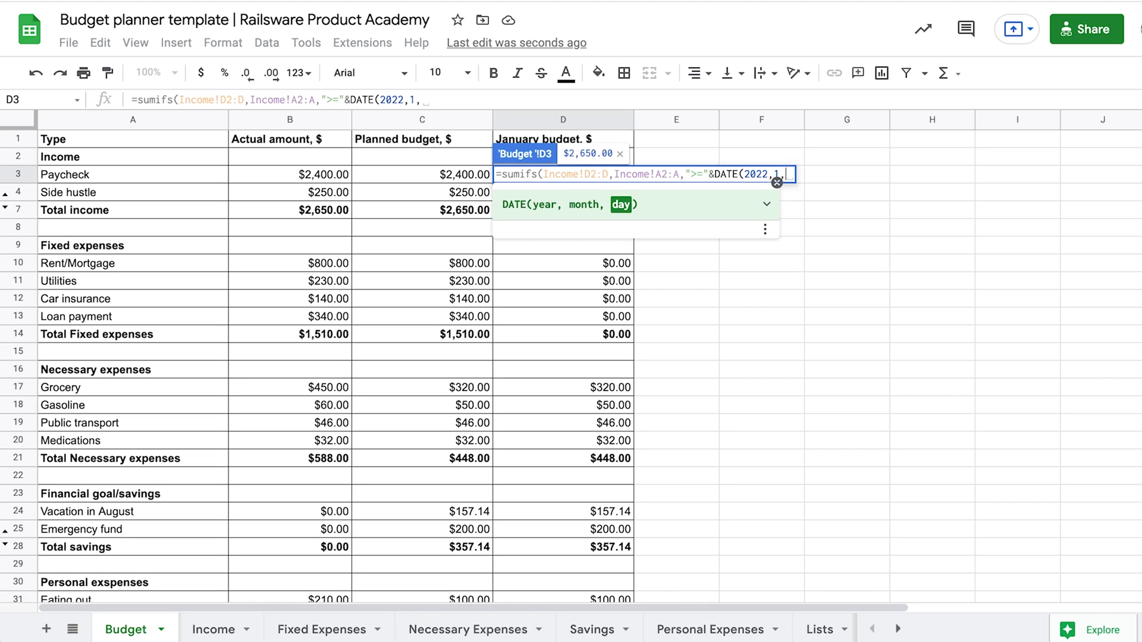
pyautogui.write('1')
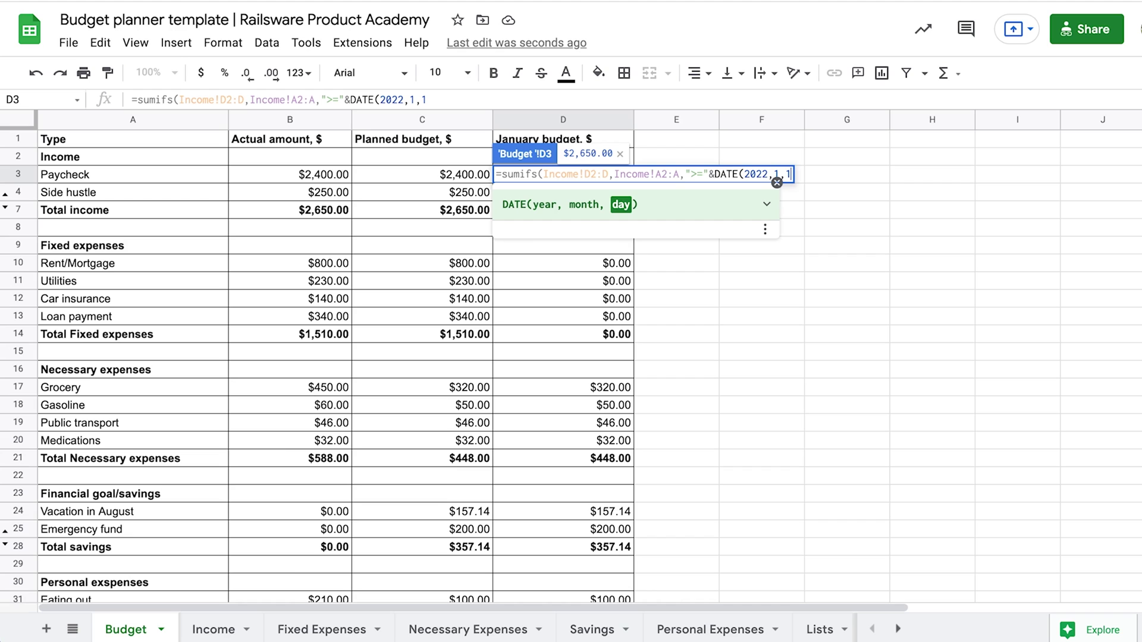
pyautogui.write('),')
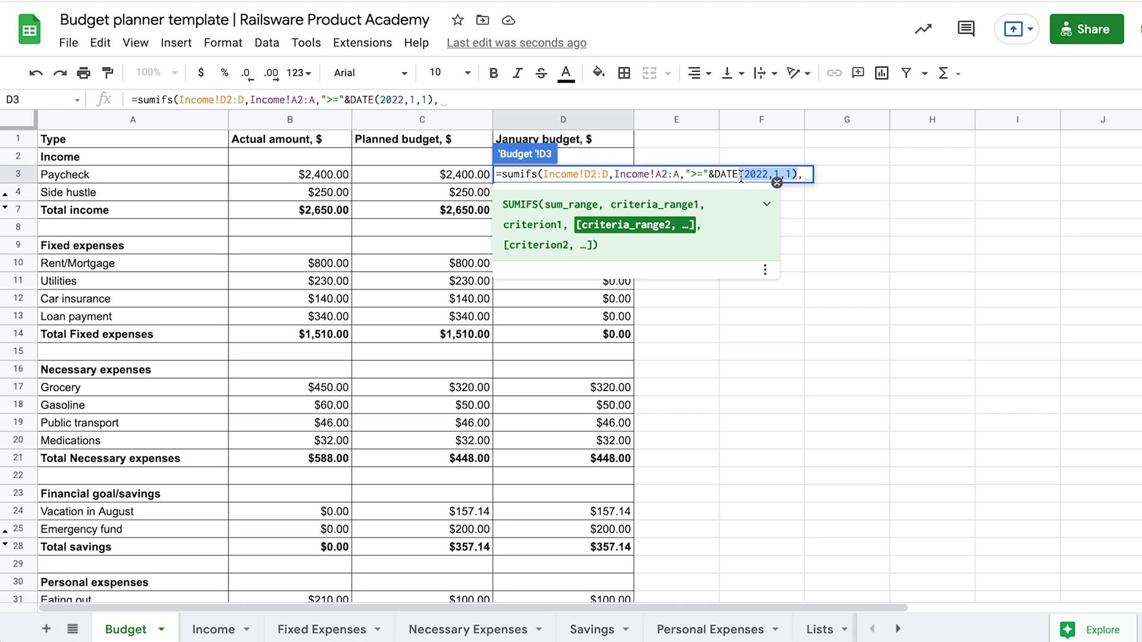
# - Duplicate the date criterion as "<="&DATE(2022,1,31) to cap dates at January 31, 2022
pyautogui.moveTo(741, 177); pyautogui.dragTo(614, 174)
pyautogui.hotkey('ctrl', 'c')
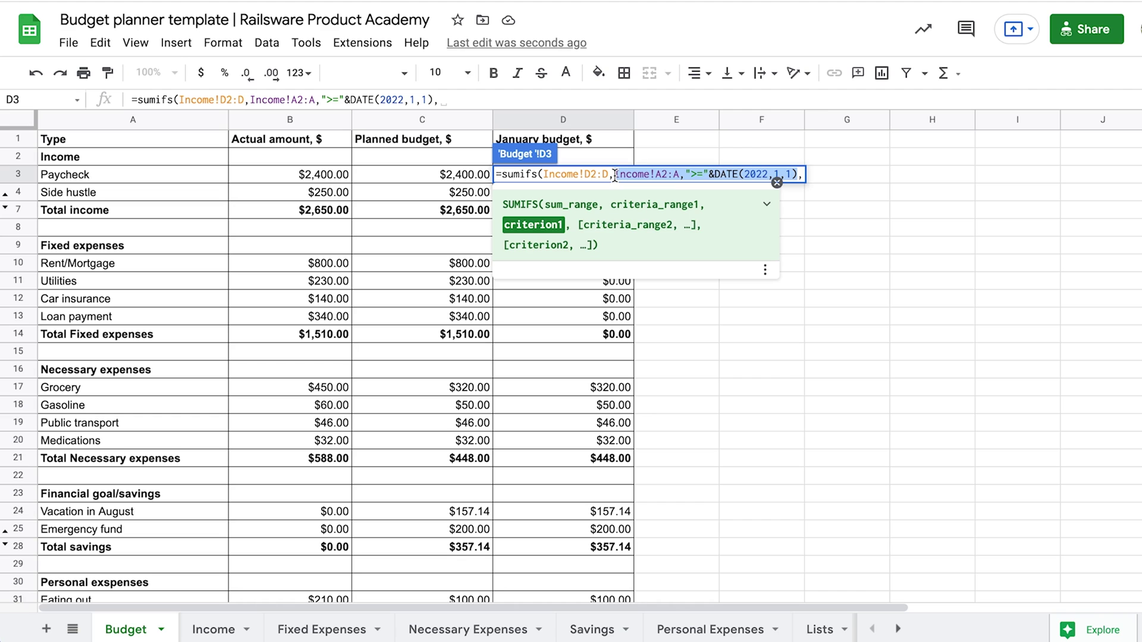
pyautogui.click(803, 178)
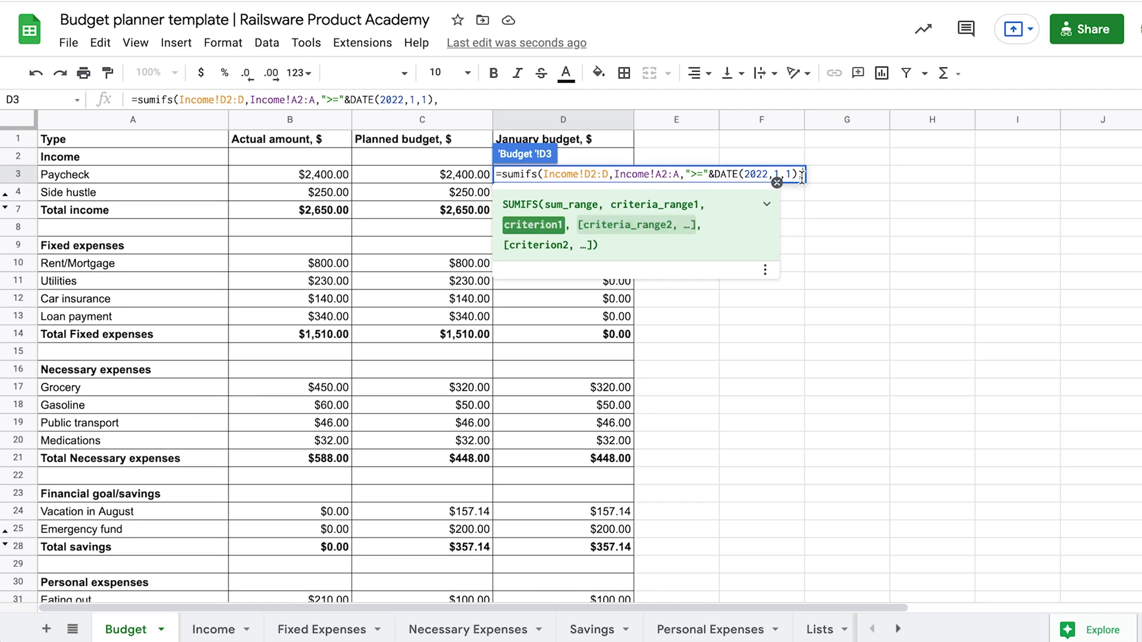
pyautogui.hotkey('ctrl', 'v')
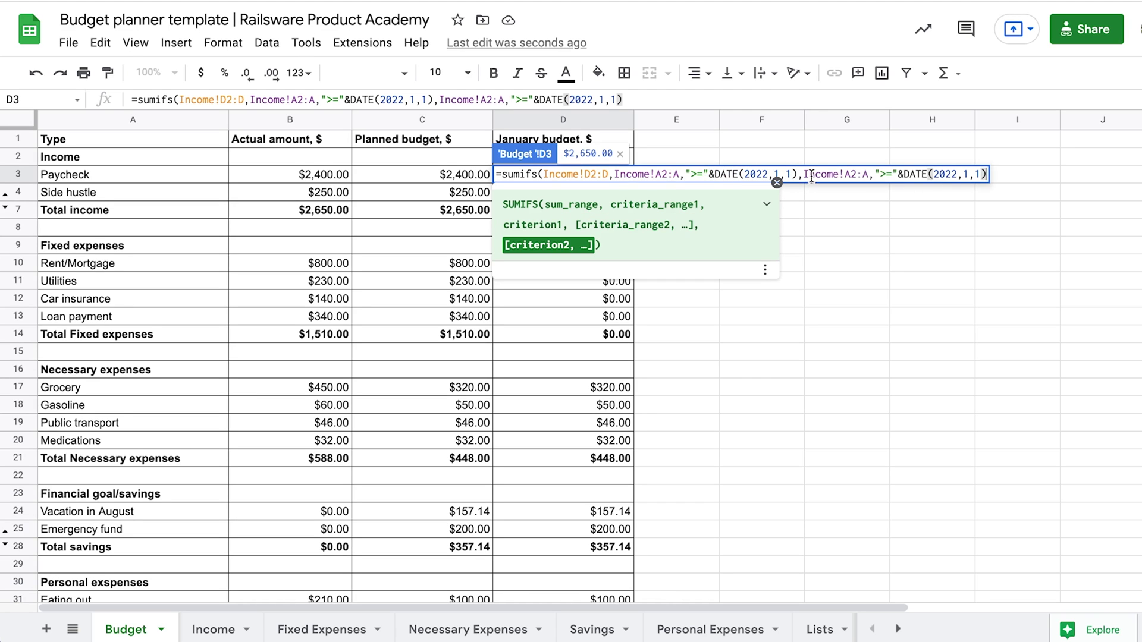
pyautogui.moveTo(881, 175); pyautogui.dragTo(888, 176)
pyautogui.write('<')
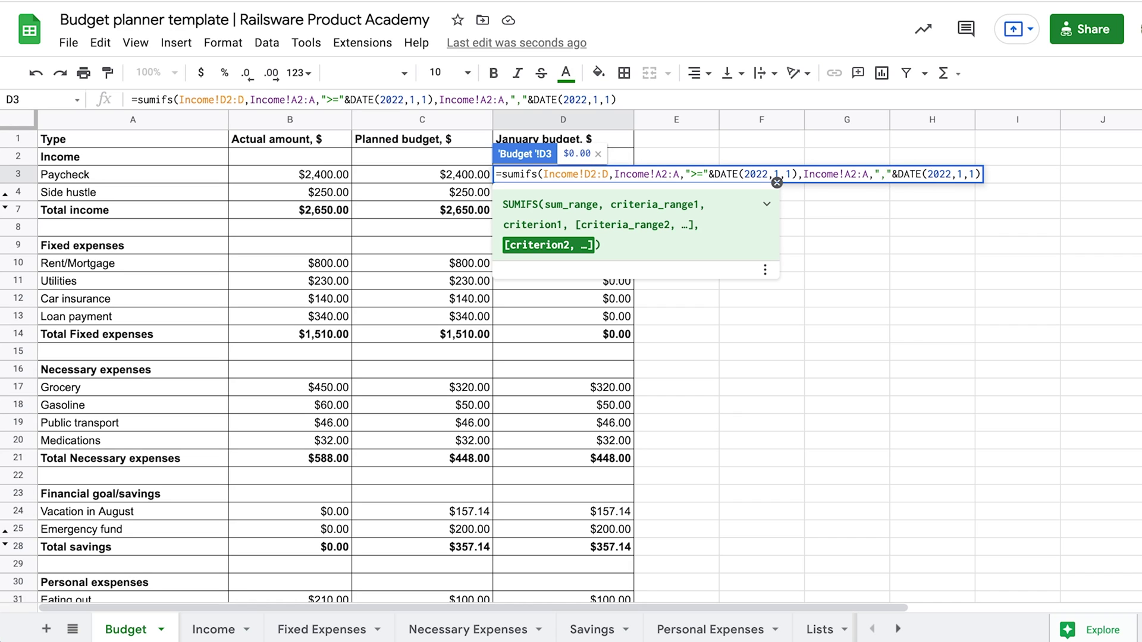
pyautogui.write('=')
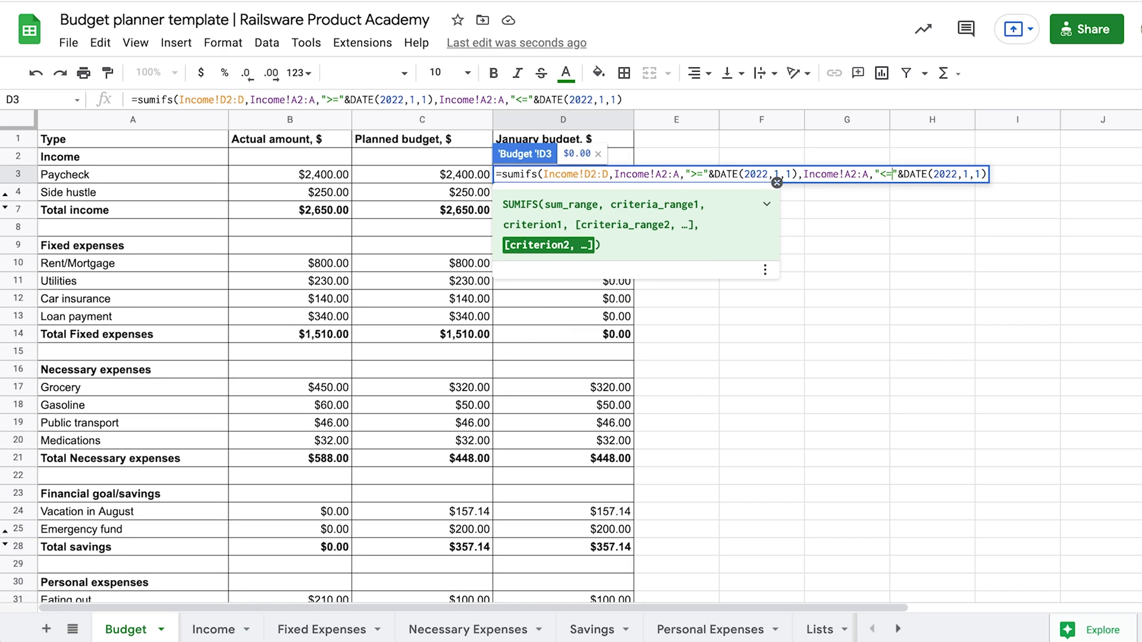
pyautogui.click(976, 174)
pyautogui.write('3')
pyautogui.click(991, 174)
# - Finish D3's SUMIFS with Income!C2:C matching the Paycheck category in A3
pyautogui.write(',')
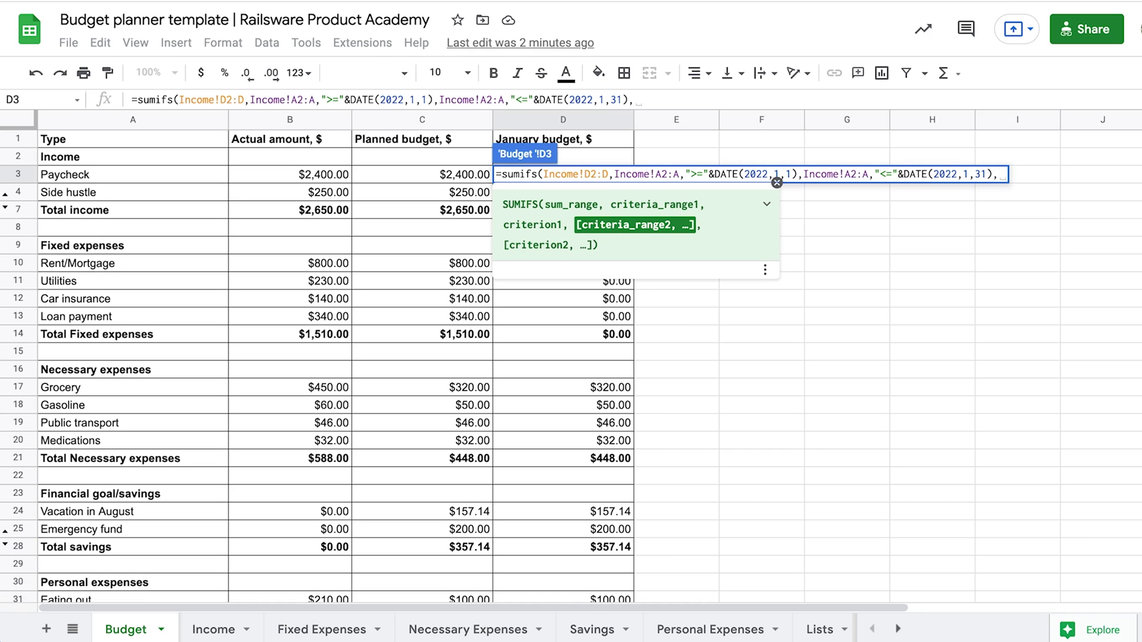
pyautogui.click(214, 630)
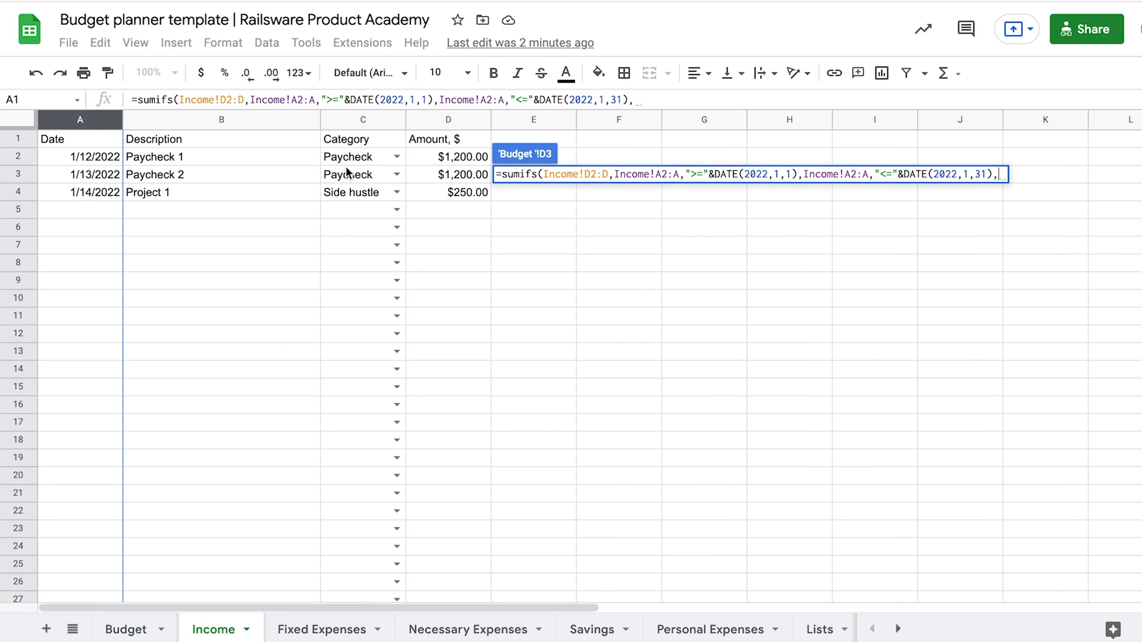
pyautogui.click(349, 120)
pyautogui.click(1046, 174)
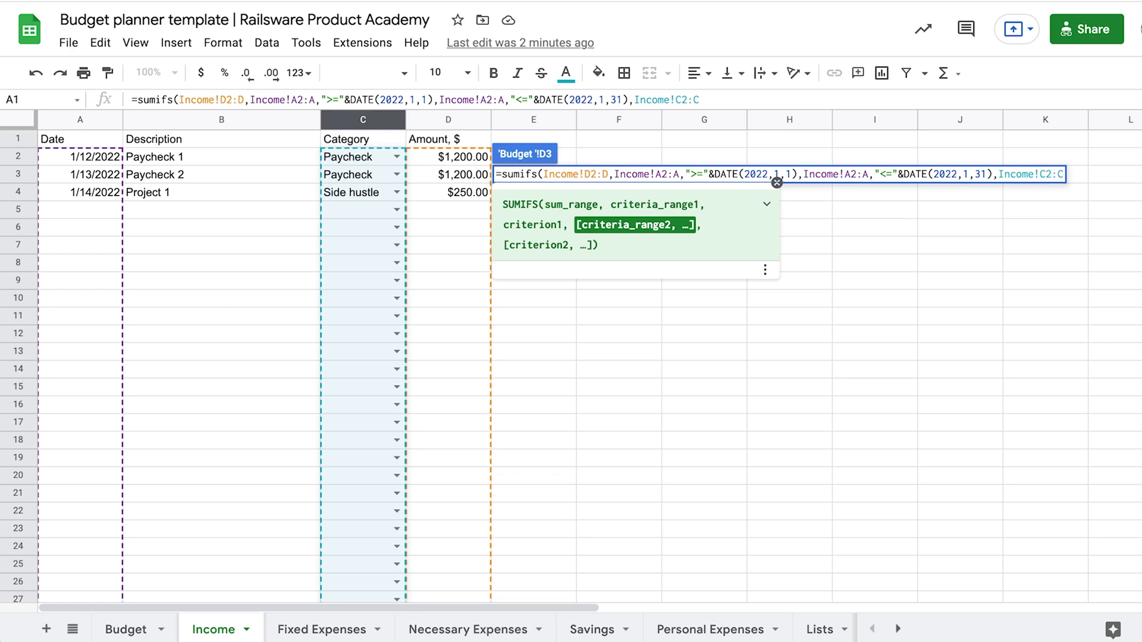
pyautogui.write('2')
pyautogui.press('End')
pyautogui.write(',')
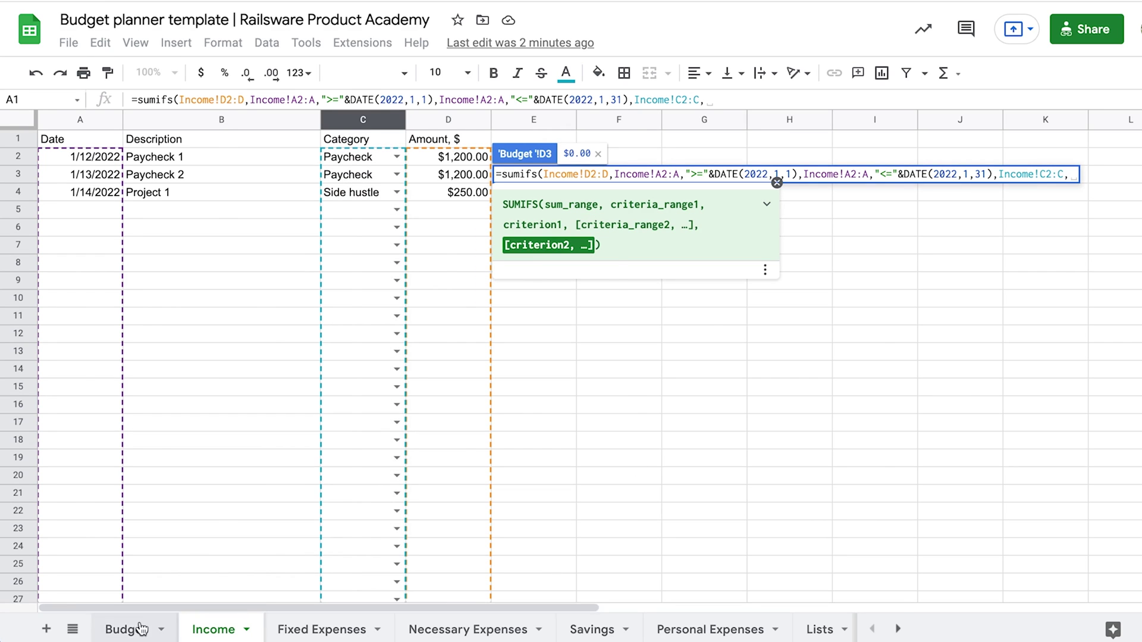
pyautogui.click(140, 628)
pyautogui.click(118, 176)
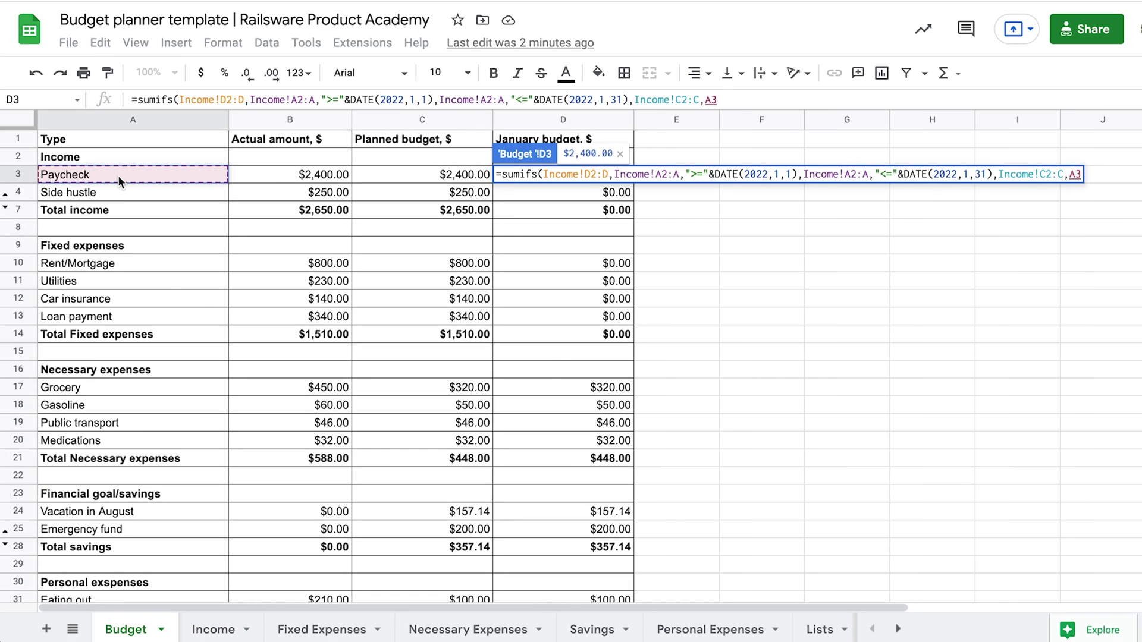
pyautogui.write(')')
pyautogui.press('Return')
# - Make every range reference in D3's SUMIFS absolute
pyautogui.doubleClick(535, 172)
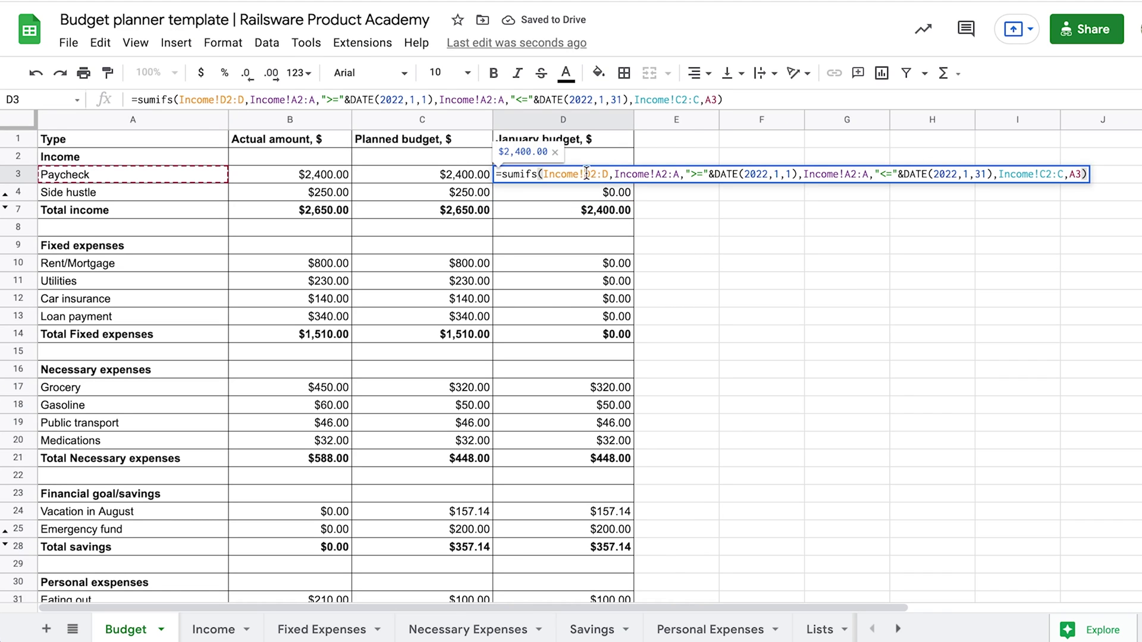
pyautogui.moveTo(544, 174); pyautogui.dragTo(697, 174)
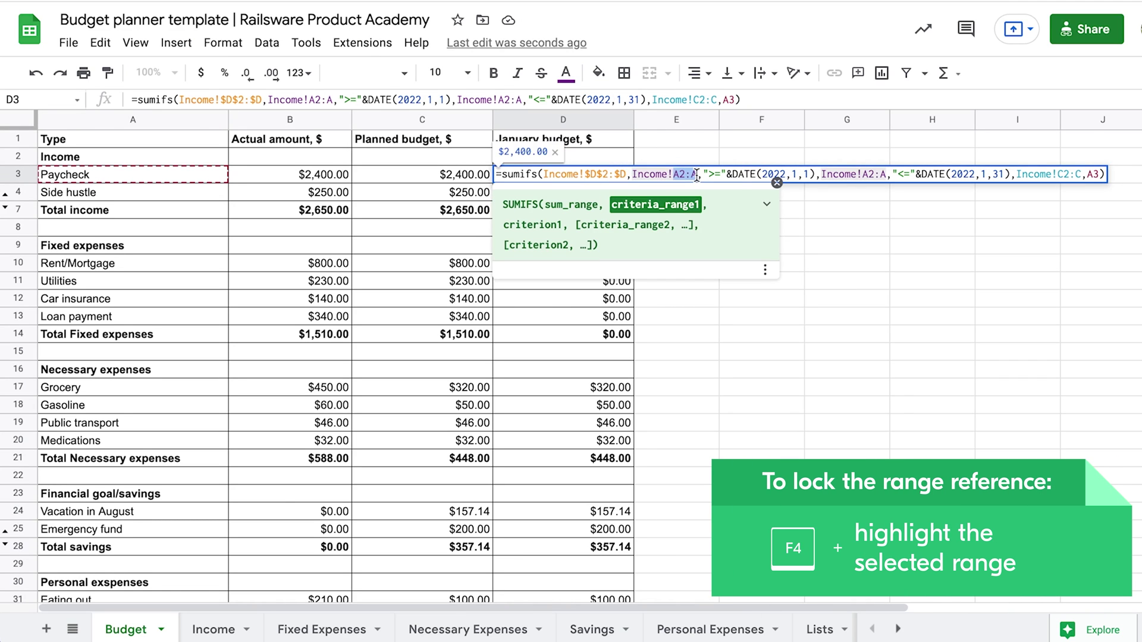
pyautogui.press('F4')
pyautogui.moveTo(838, 174); pyautogui.dragTo(905, 174)
pyautogui.press('F4')
pyautogui.moveTo(1095, 175); pyautogui.dragTo(1121, 174)
pyautogui.press('F4')
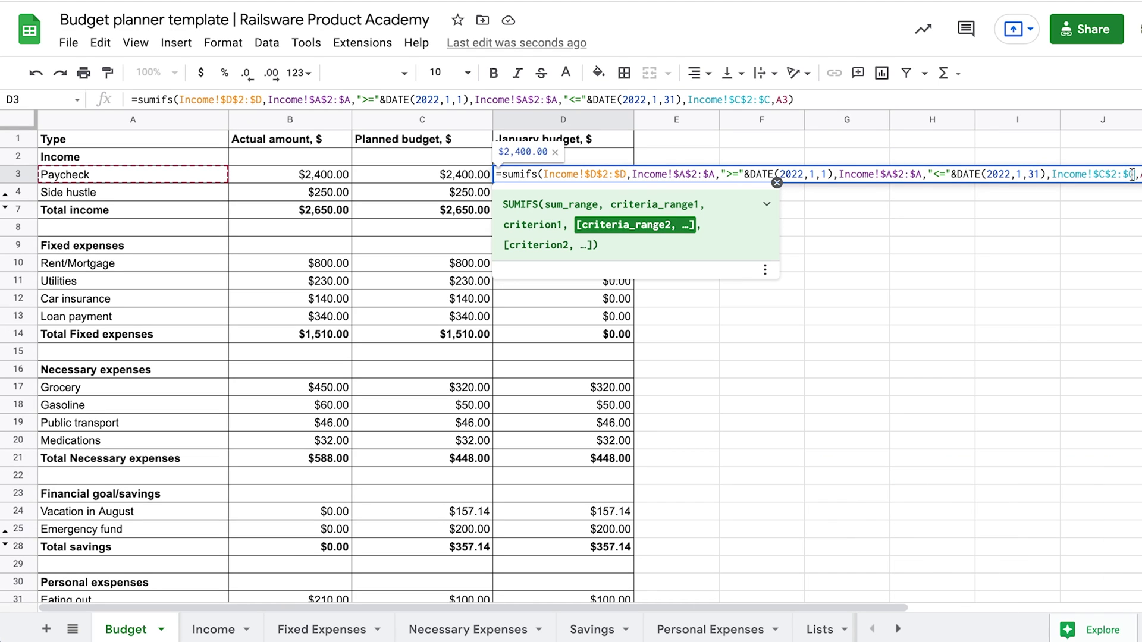
pyautogui.press('Return')
# - Copy D3's formula into D4, bringing January income to $2,650.00
pyautogui.press('Up')
pyautogui.hotkey('ctrl', 'c')
pyautogui.hotkey('shift', 'Down')
pyautogui.hotkey('ctrl', 'v')
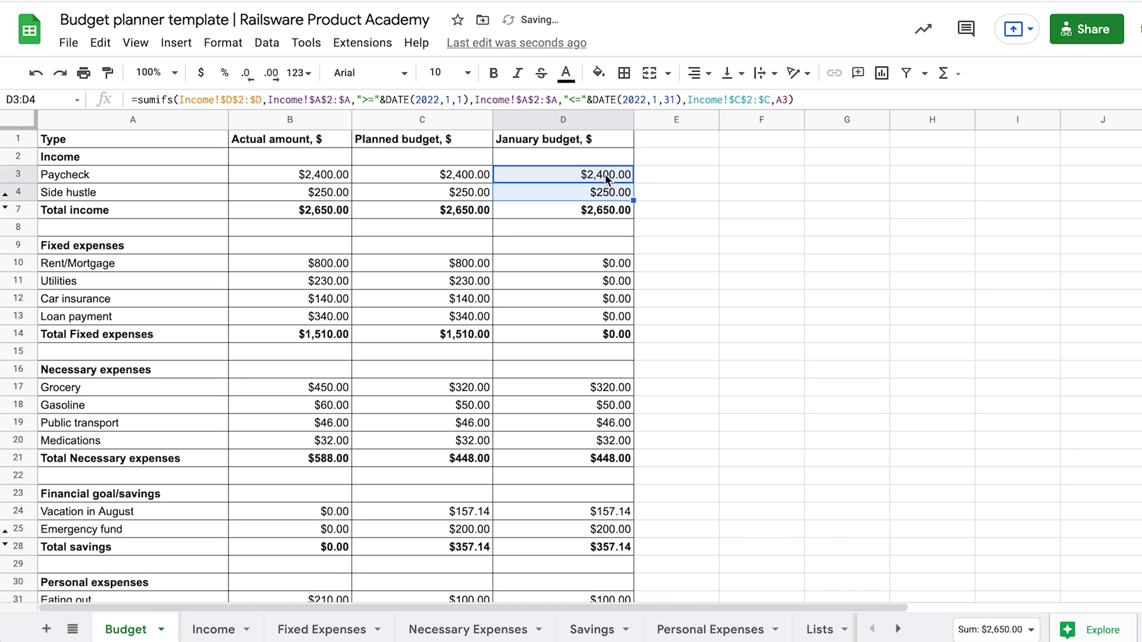
# - Paste the formula into D10, point all its ranges at 'Fixed Expenses', and fill down to D13
pyautogui.click(605, 174)
pyautogui.click(602, 264)
pyautogui.hotkey('ctrl', 'v')
pyautogui.doubleClick(602, 263)
pyautogui.doubleClick(534, 263)
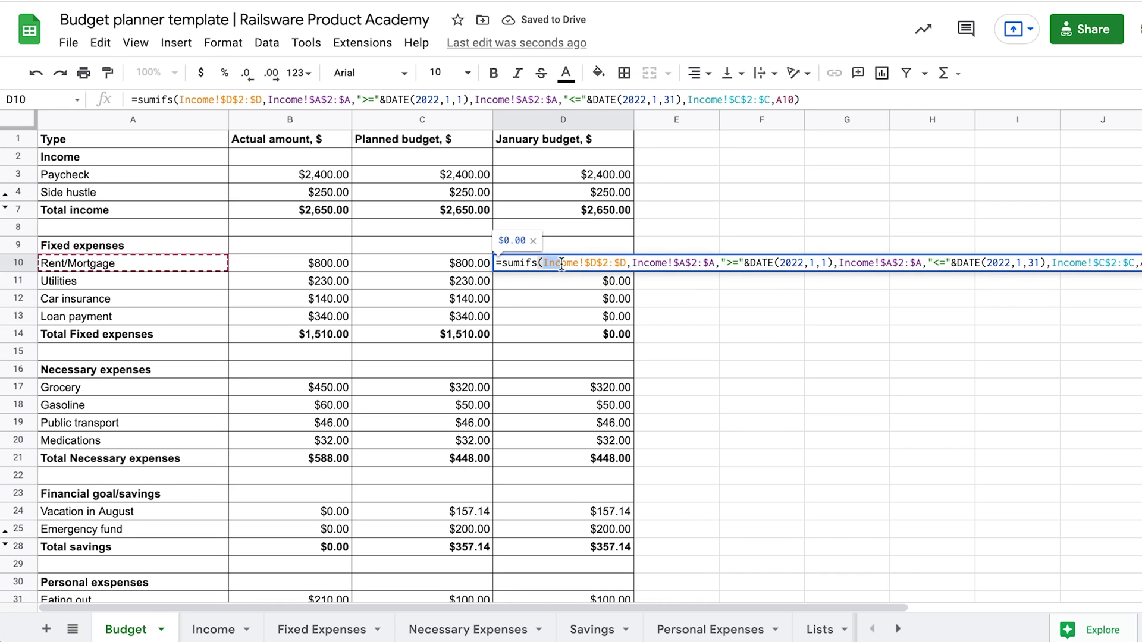
pyautogui.write("'Fixed")
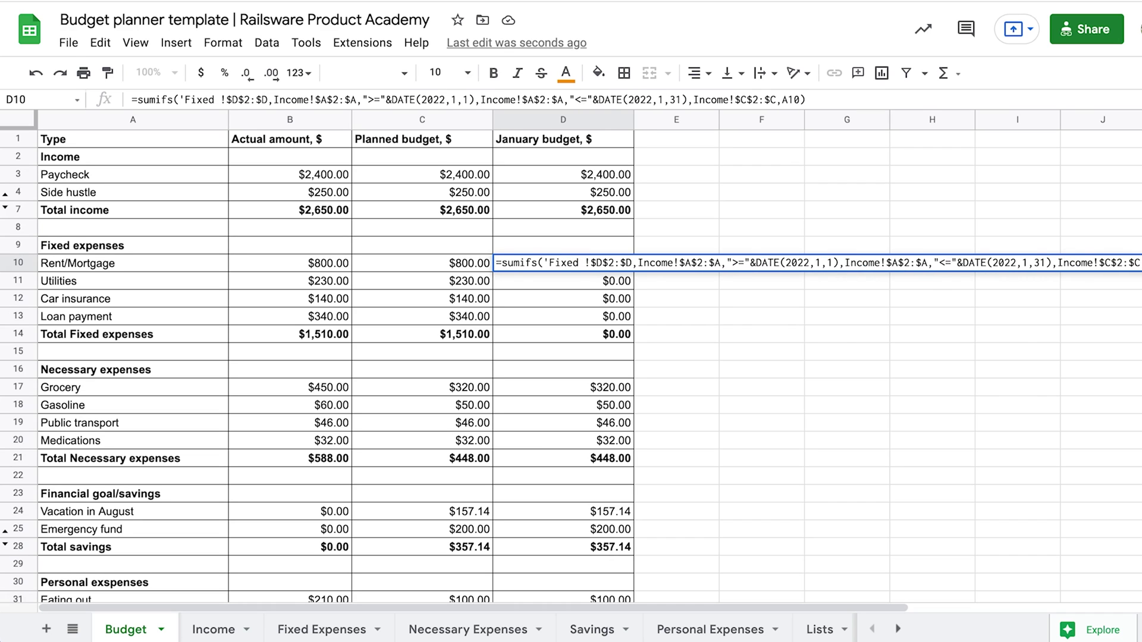
pyautogui.write(' Expens')
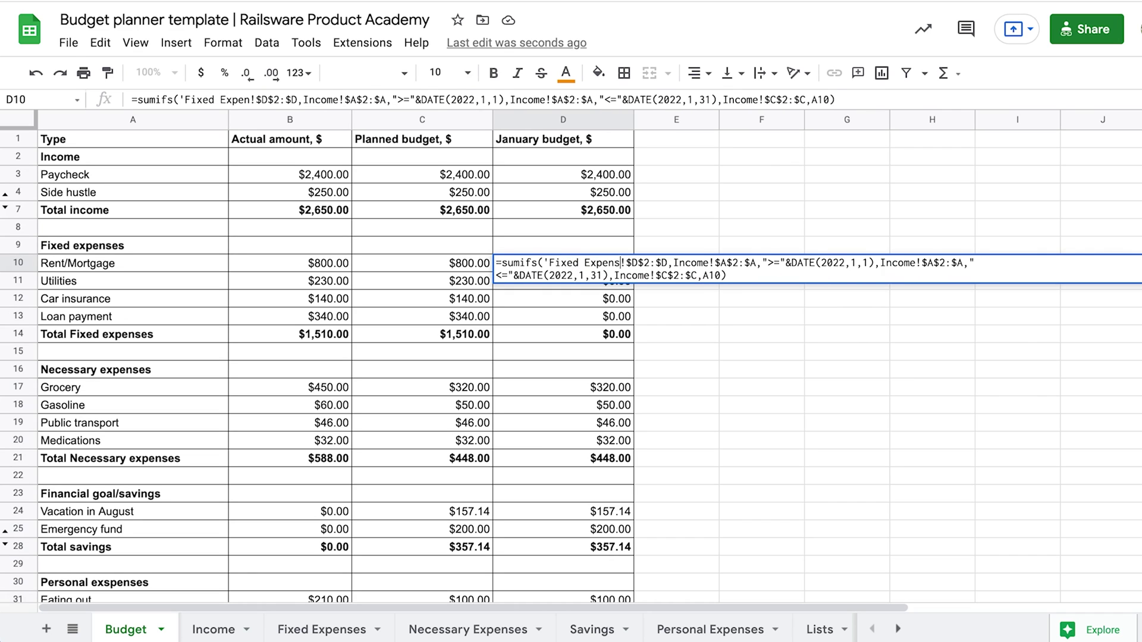
pyautogui.write("es'")
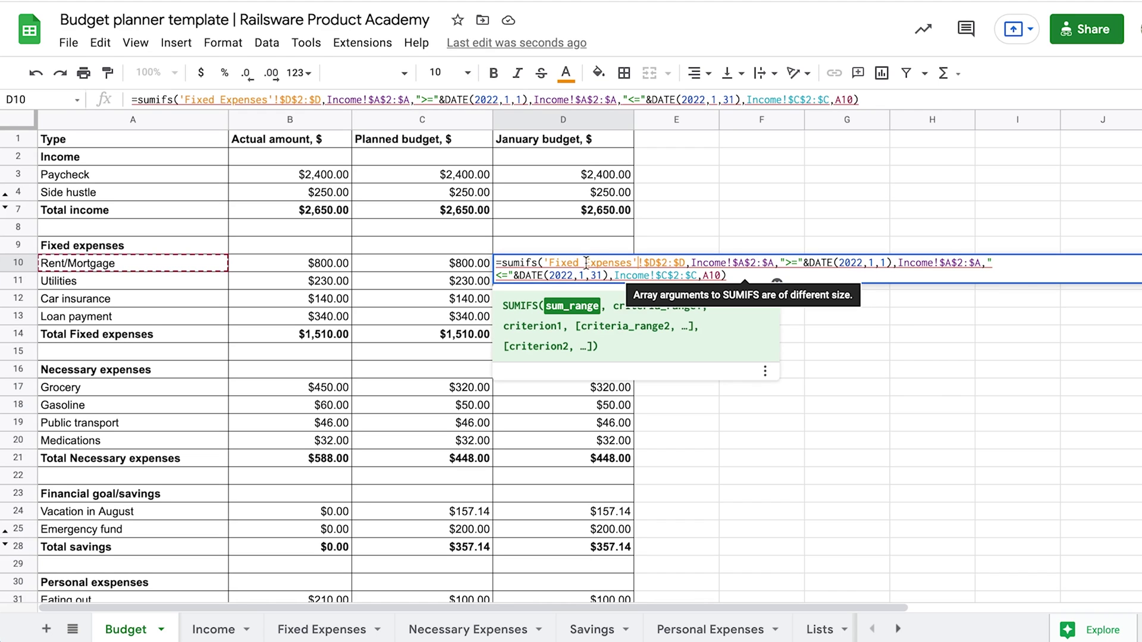
pyautogui.moveTo(544, 262); pyautogui.dragTo(727, 263)
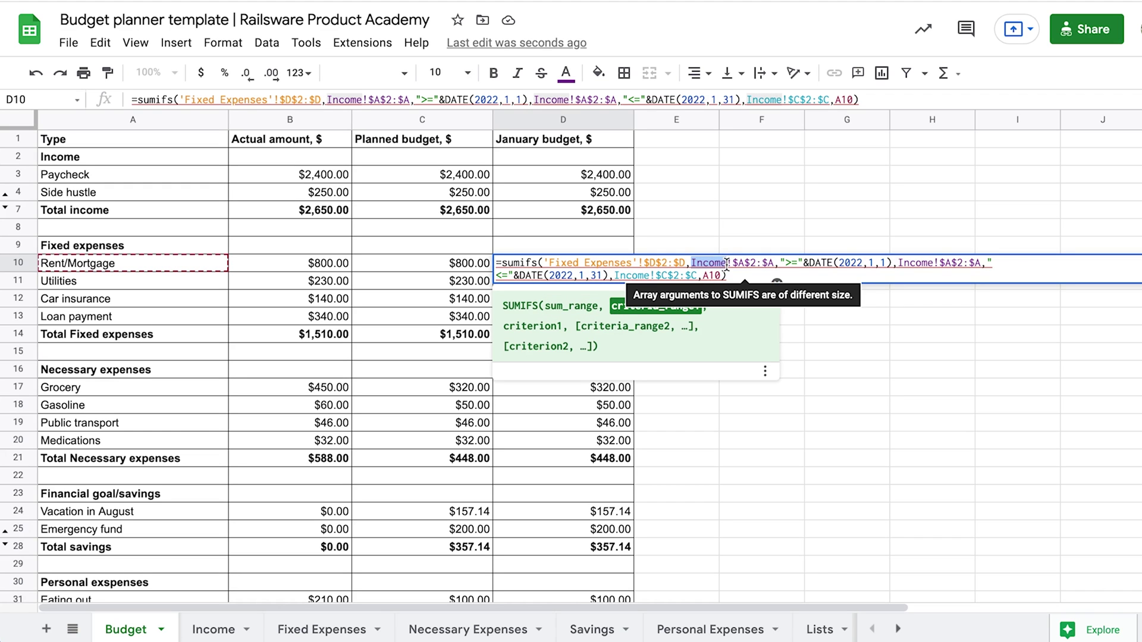
pyautogui.hotkey('ctrl', 'v')
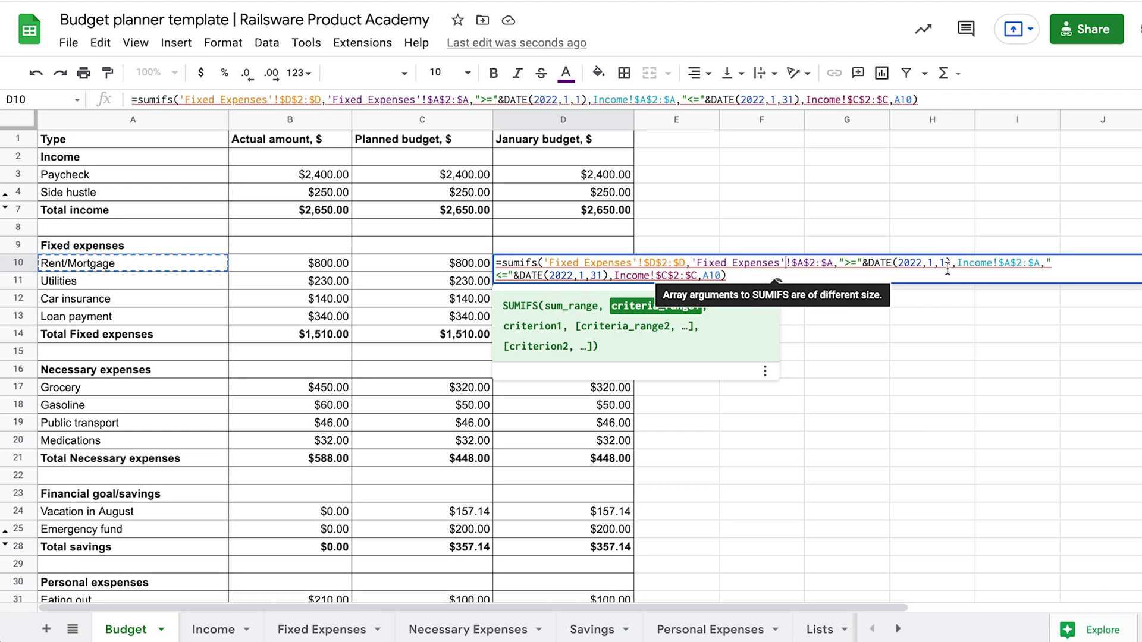
pyautogui.moveTo(957, 267); pyautogui.dragTo(993, 267)
pyautogui.hotkey('ctrl', 'v')
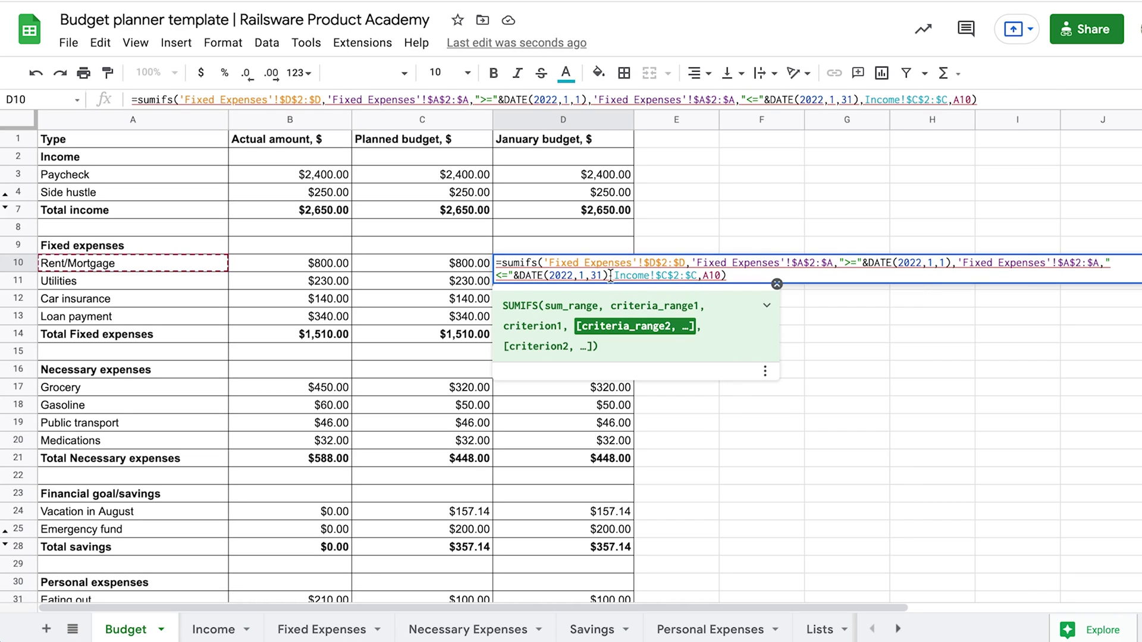
pyautogui.moveTo(614, 276); pyautogui.dragTo(651, 276)
pyautogui.hotkey('ctrl', 'v')
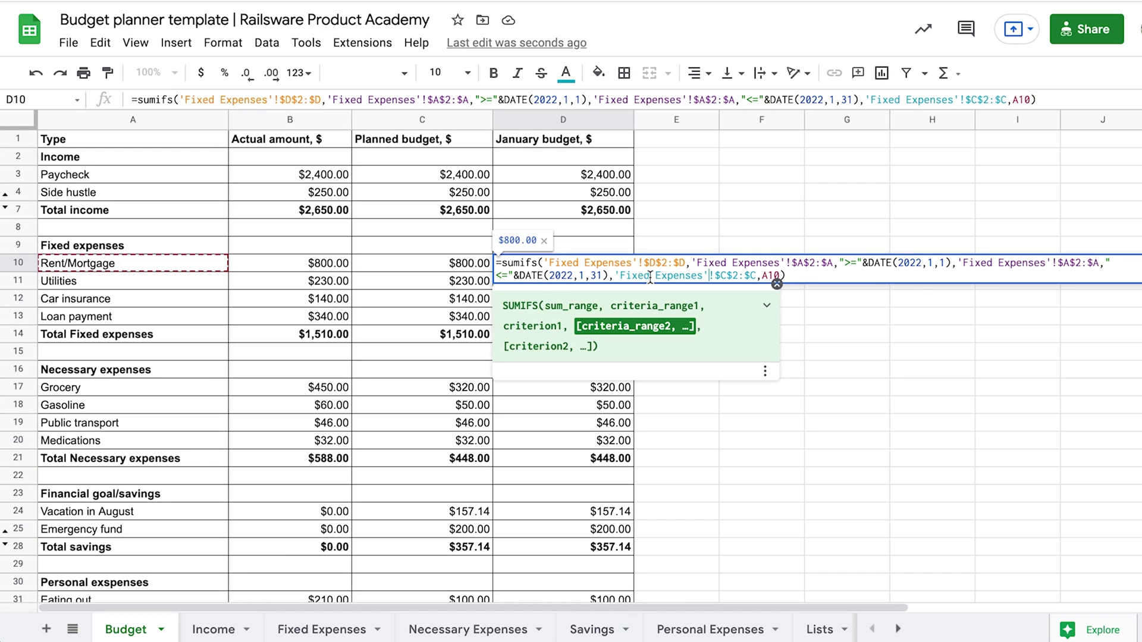
pyautogui.press('Return')
pyautogui.click(617, 263)
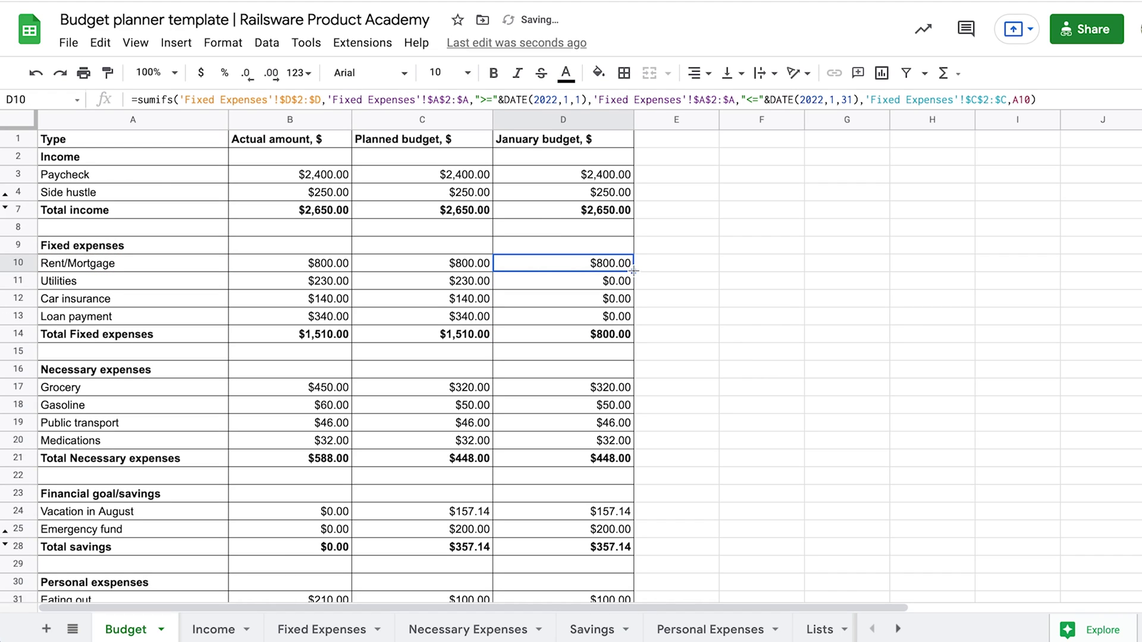
pyautogui.moveTo(633, 271); pyautogui.dragTo(633, 320)
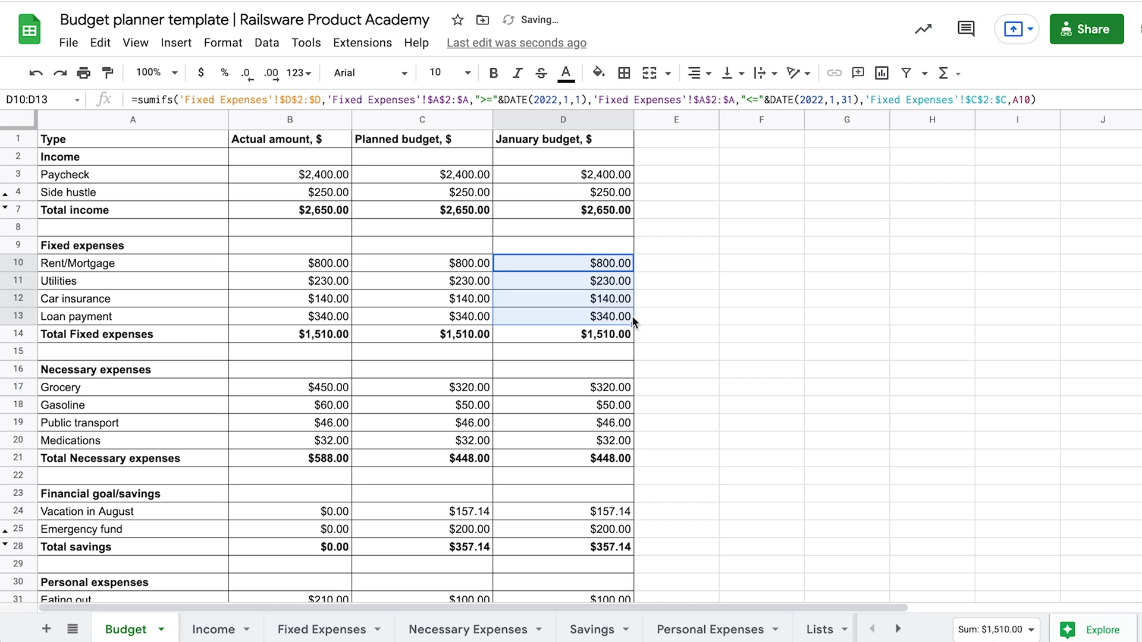
# - Paste the formula into D17 and switch its sheet reference to 'Necessary Expenses'
pyautogui.click(610, 261)
pyautogui.click(597, 390)
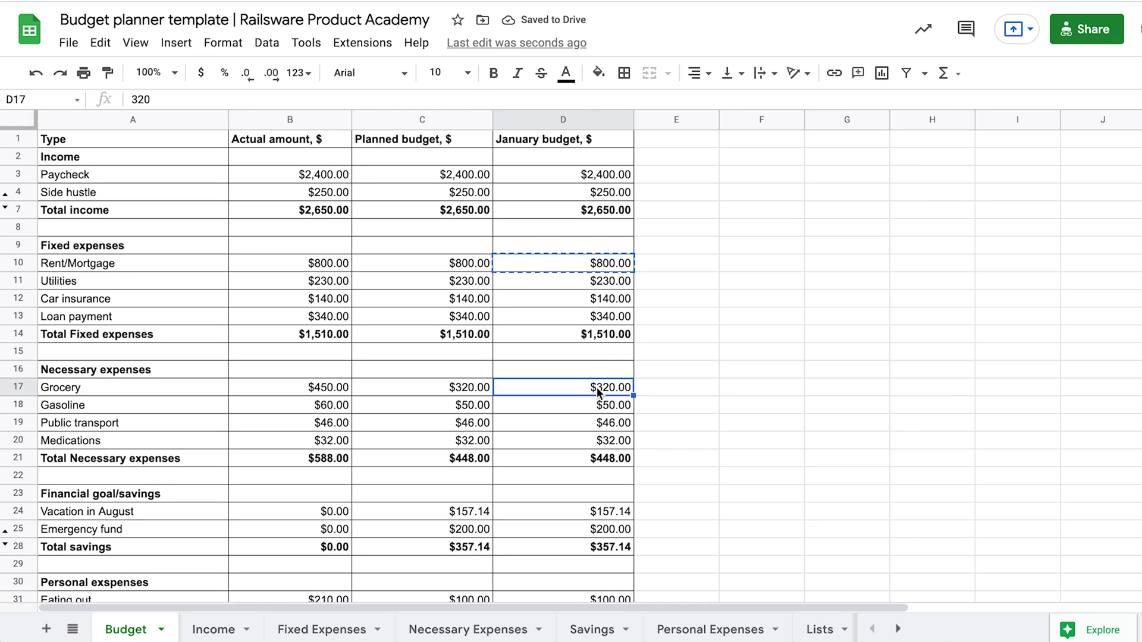
pyautogui.hotkey('ctrl', 'v')
pyautogui.doubleClick(598, 391)
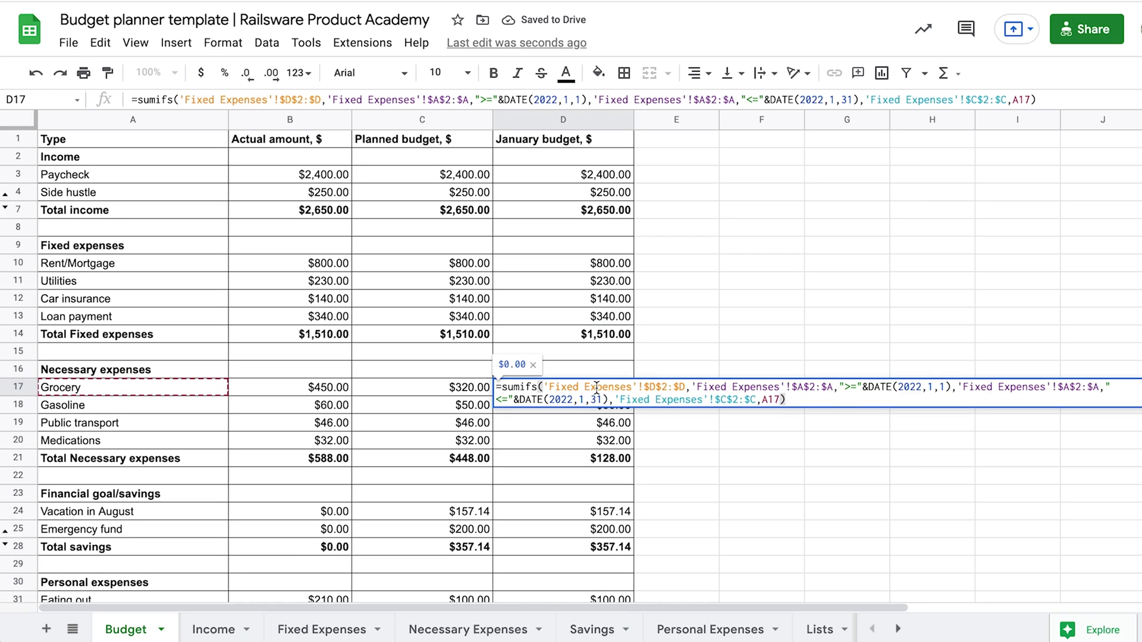
pyautogui.doubleClick(562, 387)
pyautogui.write('Nece')
pyautogui.write('ssary')
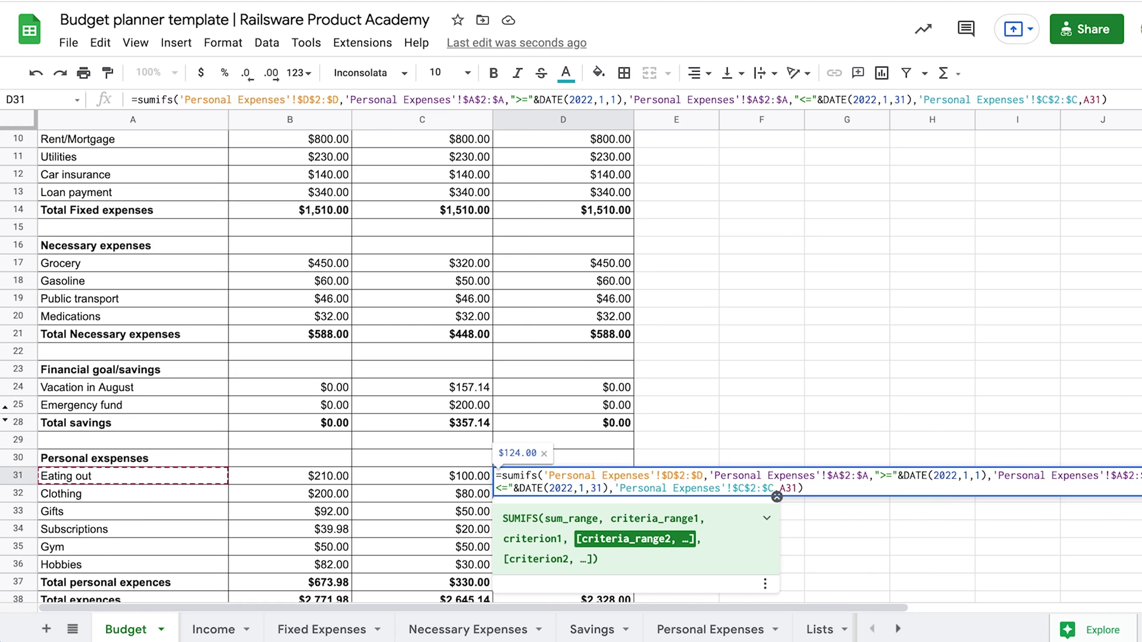
pyautogui.press('Return')
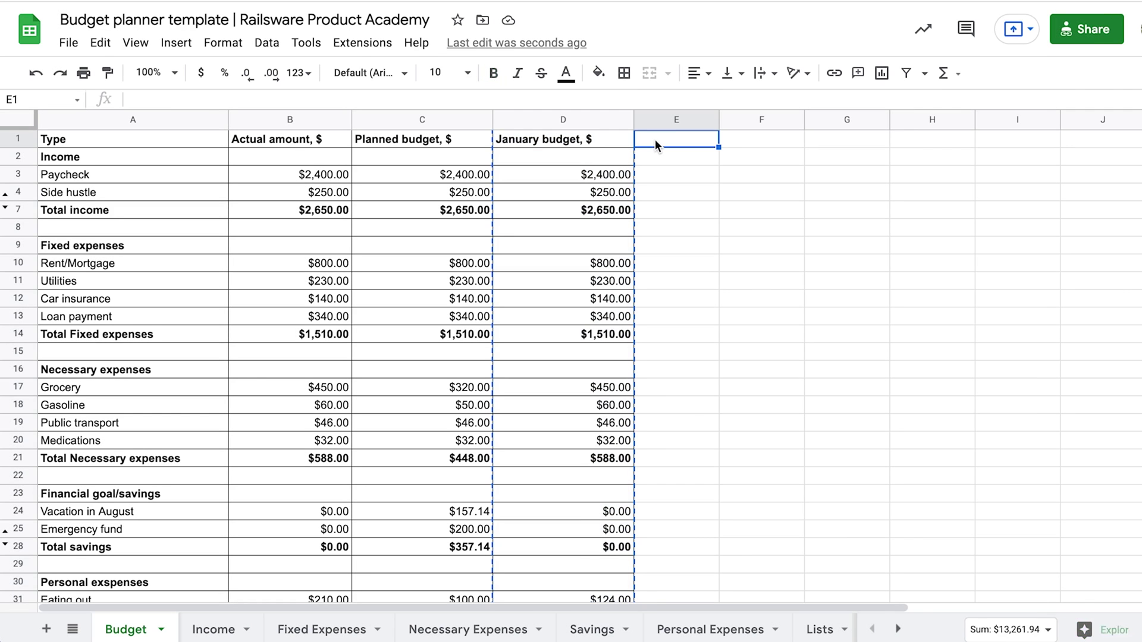
# - Give column E column D's formatting and add the header 'Difference' in E1
pyautogui.rightClick(655, 139)
pyautogui.moveTo(756, 241)
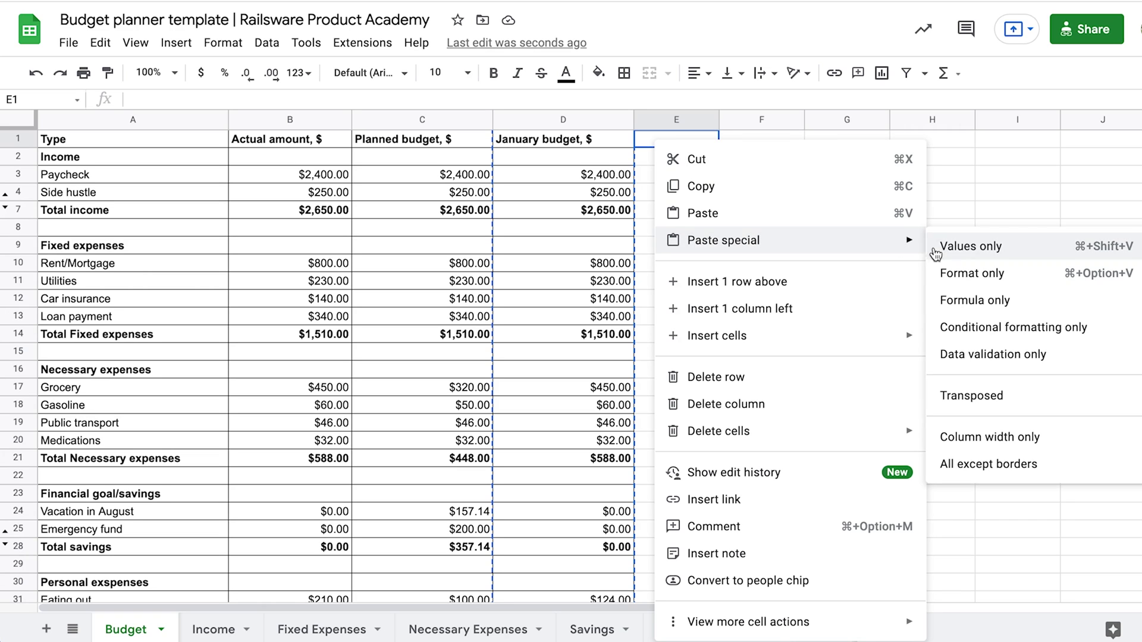
pyautogui.click(951, 271)
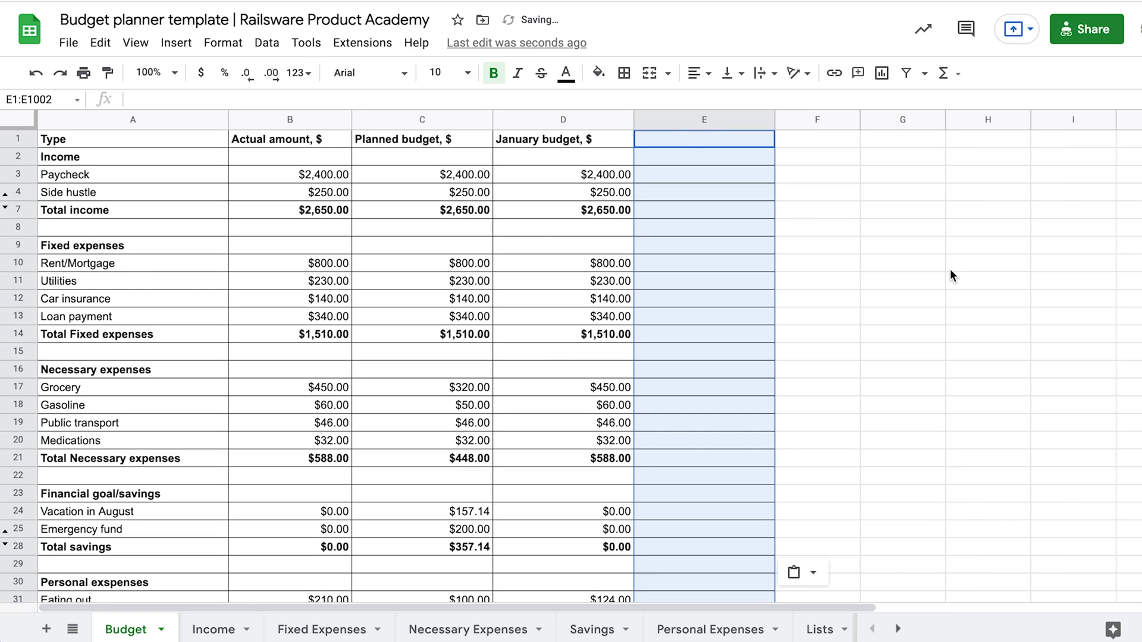
pyautogui.click(696, 138)
pyautogui.write('Diff')
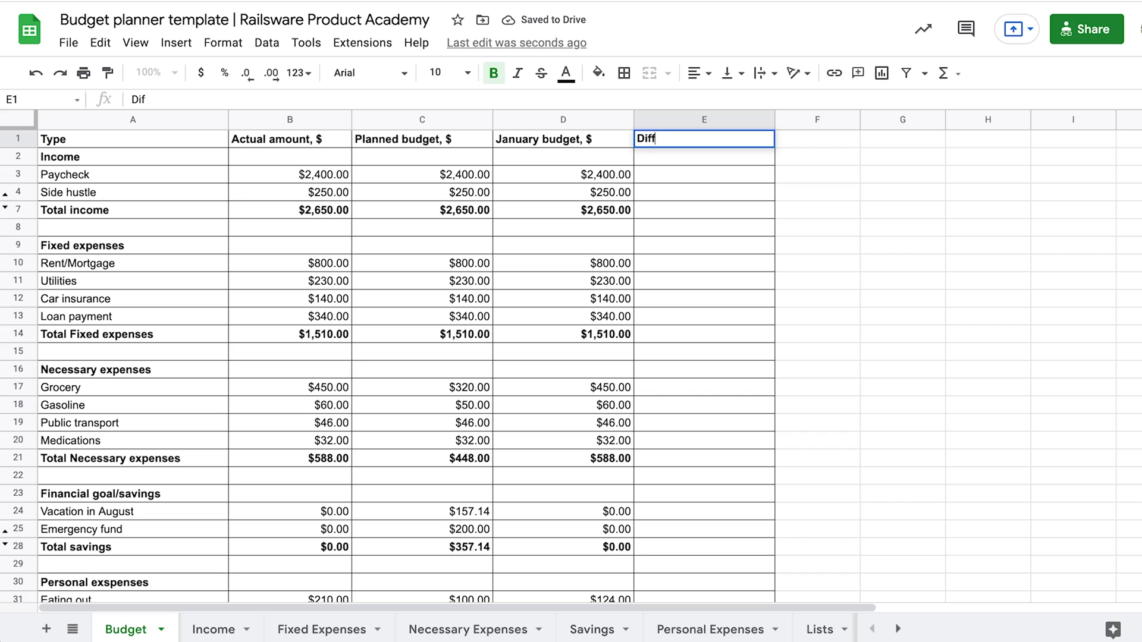
pyautogui.write('erence')
pyautogui.press('Return')
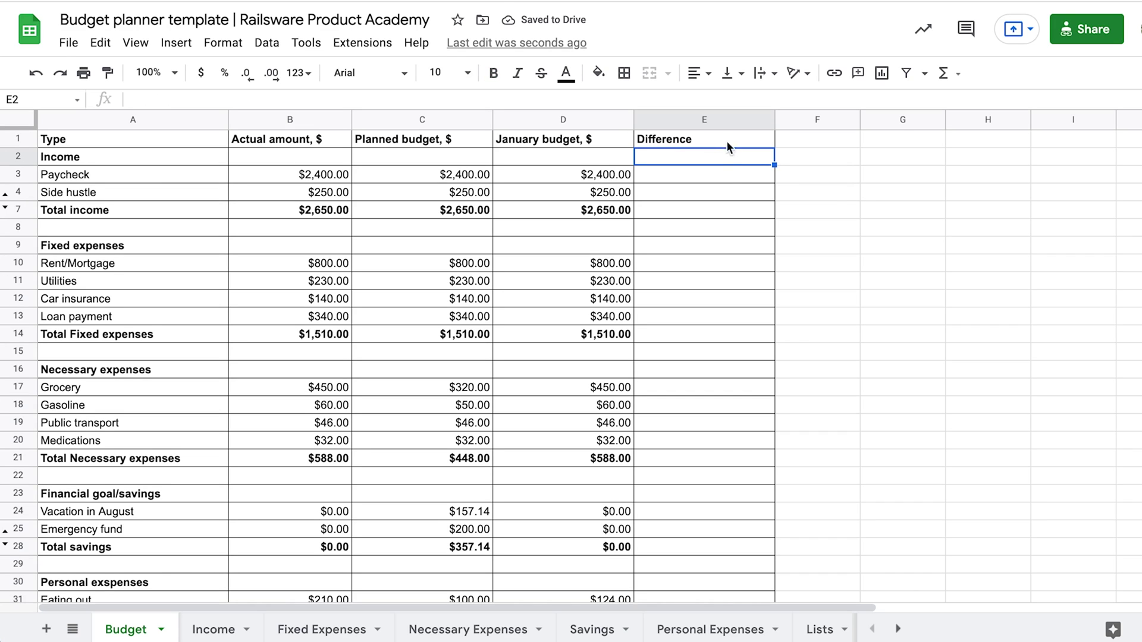
# - Enter =C3-D3 in E3, fill it down to E7, and bold the E7 total
pyautogui.click(722, 174)
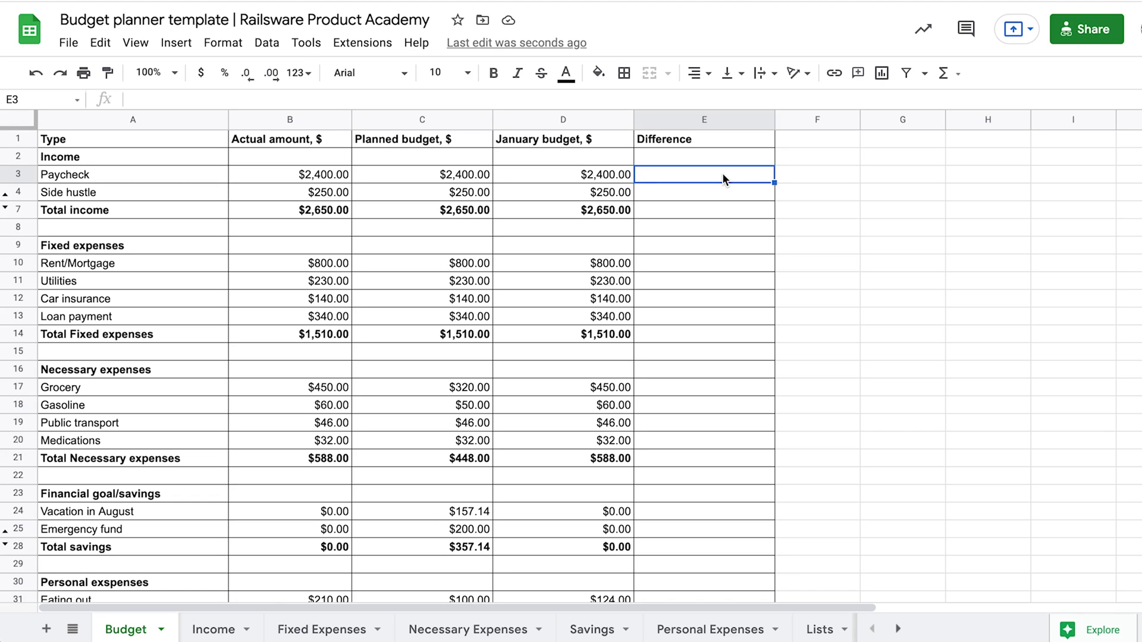
pyautogui.doubleClick(722, 174)
pyautogui.write('=C3-D3')
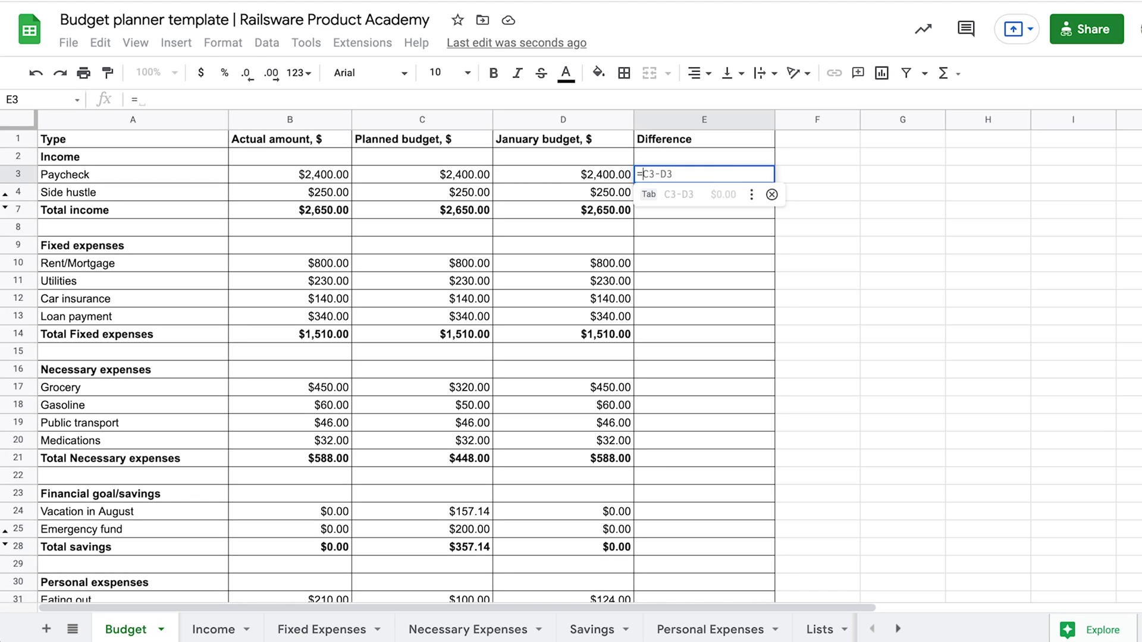
pyautogui.press('Return')
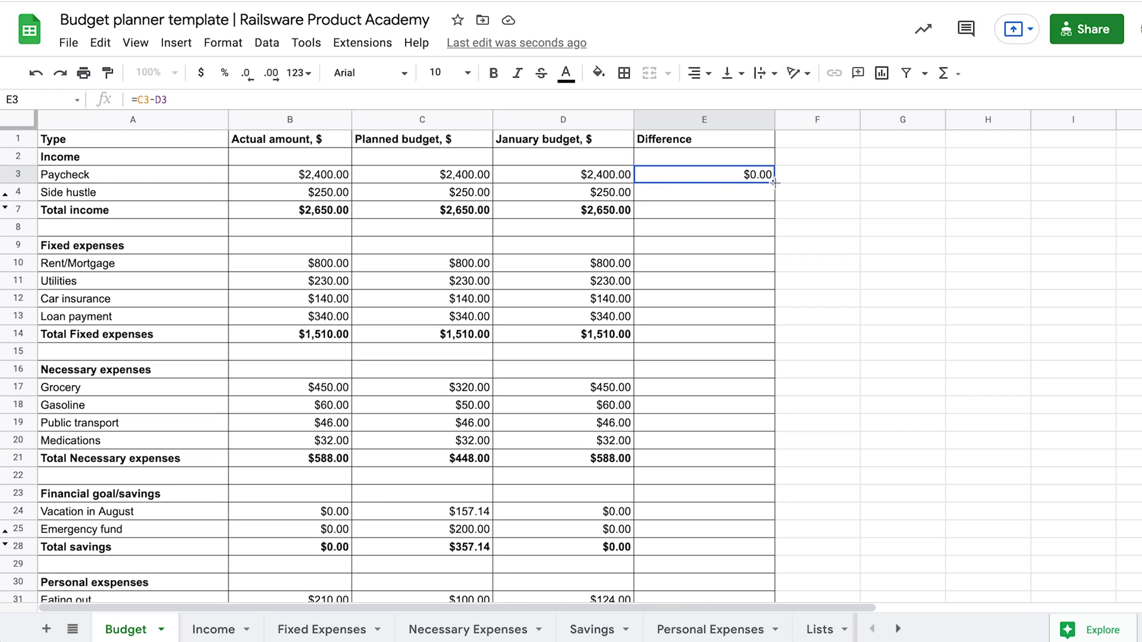
pyautogui.moveTo(775, 183); pyautogui.dragTo(769, 209)
pyautogui.click(720, 212)
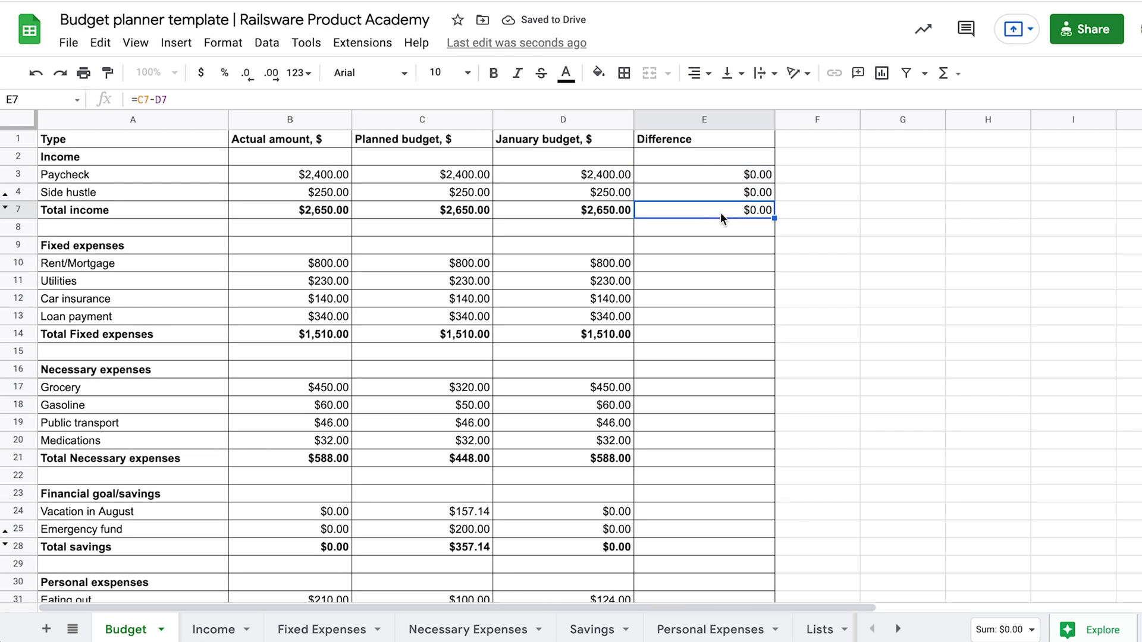
pyautogui.click(493, 72)
pyautogui.click(698, 174)
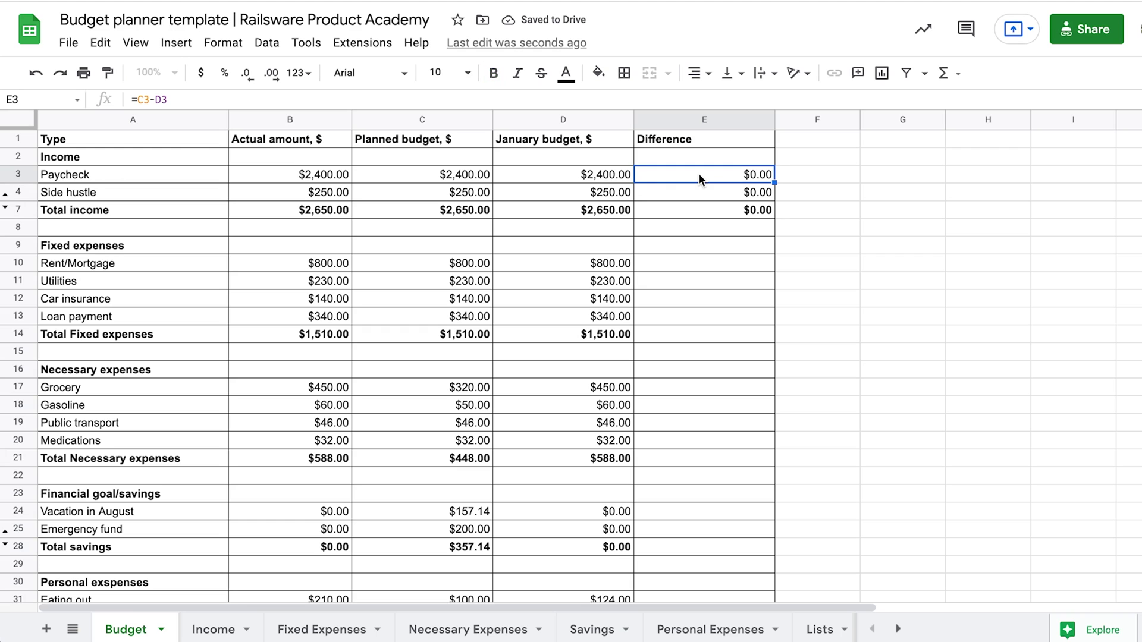
# - Fill the difference formula into E10:E13 and the bold total formula into E14
pyautogui.hotkey('ctrl', 'c')
pyautogui.click(705, 261)
pyautogui.hotkey('ctrl', 'v')
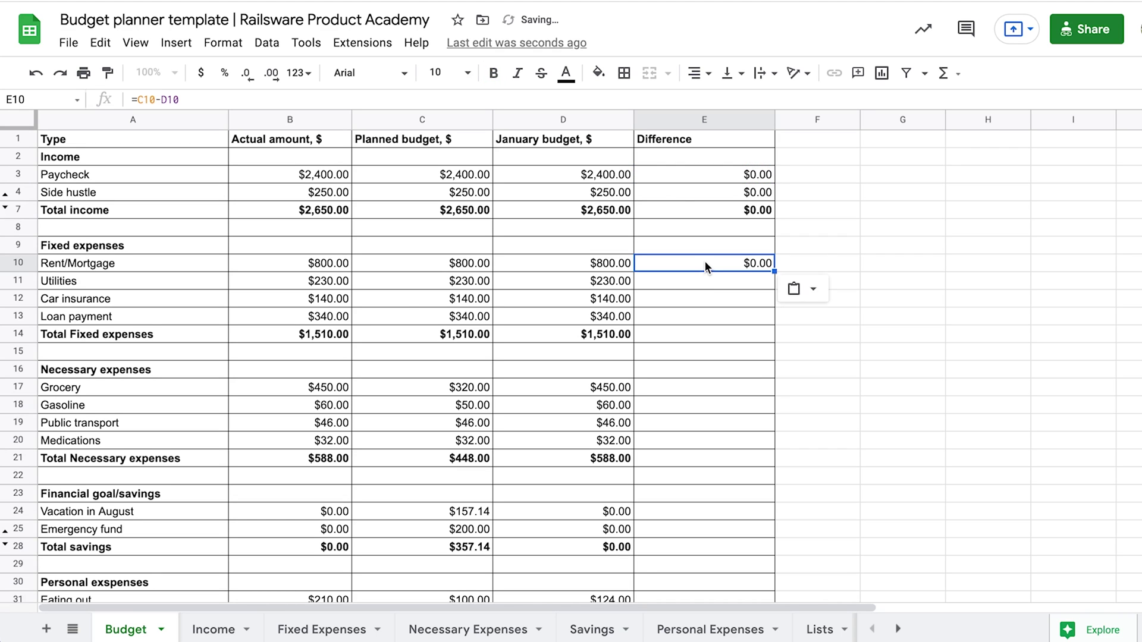
pyautogui.moveTo(774, 272); pyautogui.dragTo(765, 318)
pyautogui.click(762, 335)
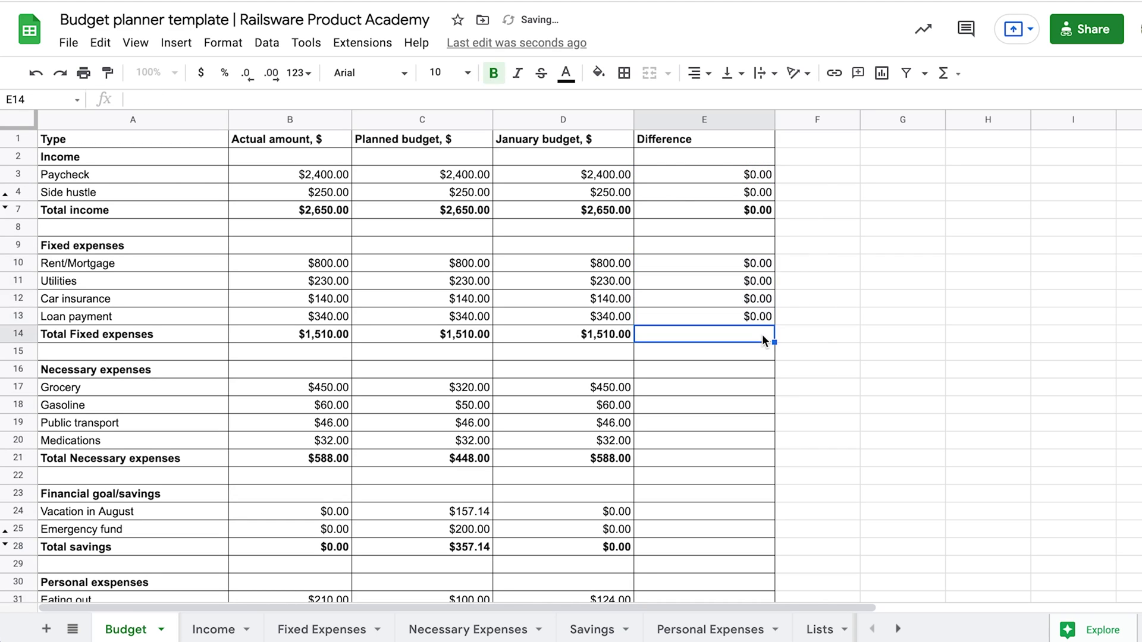
pyautogui.hotkey('ctrl', 'v')
pyautogui.hotkey('ctrl', 'z')
pyautogui.click(727, 209)
pyautogui.hotkey('ctrl', 'c')
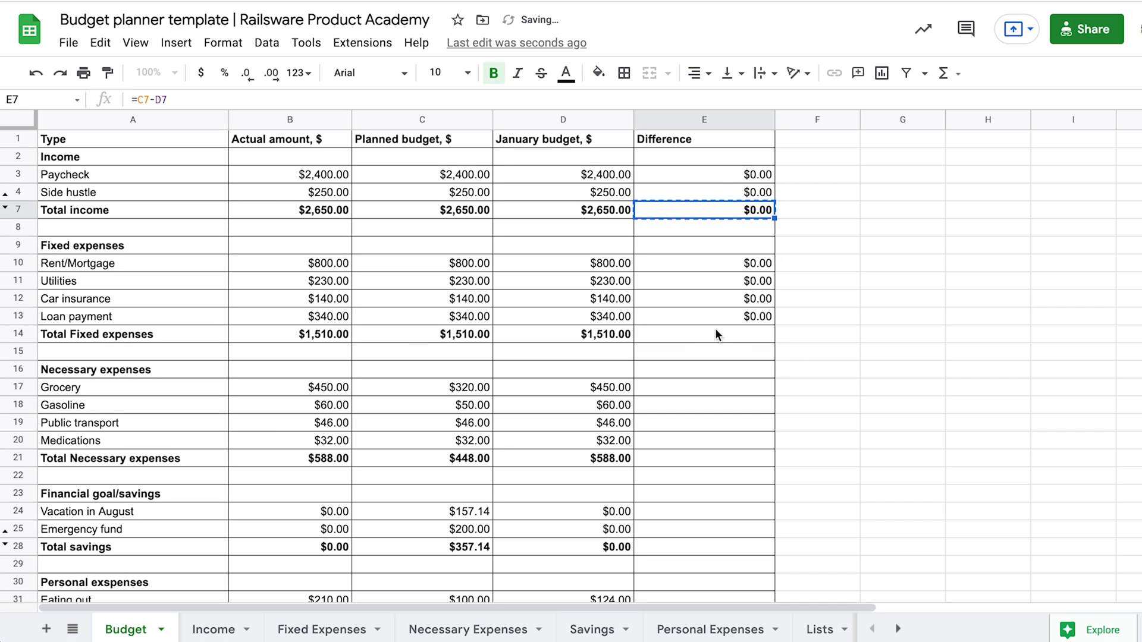
pyautogui.click(715, 331)
pyautogui.hotkey('ctrl', 'v')
# - Fill the difference formula from Grocery (E17) to Medications, with the bold total in row 21
pyautogui.click(736, 265)
pyautogui.hotkey('ctrl', 'c')
pyautogui.click(701, 384)
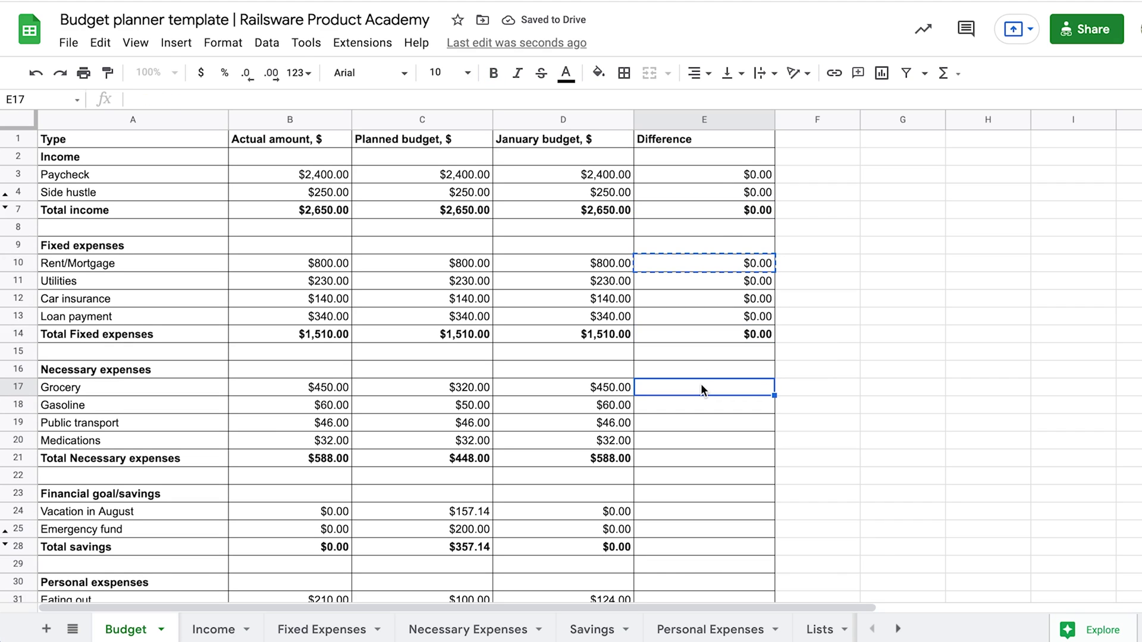
pyautogui.hotkey('ctrl', 'v')
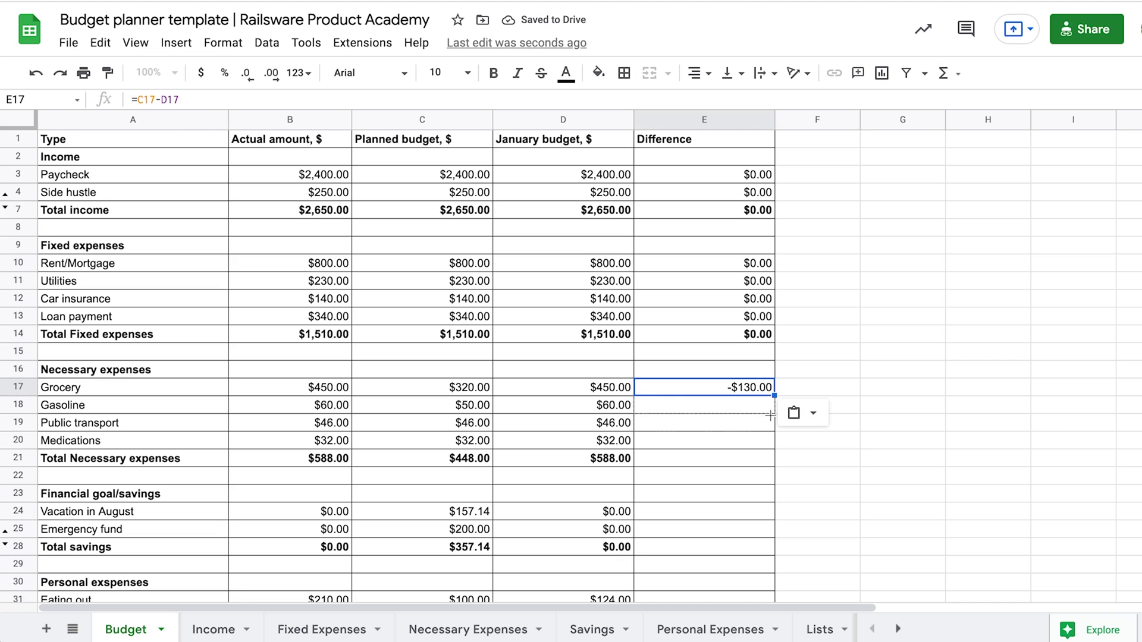
pyautogui.moveTo(771, 415); pyautogui.dragTo(768, 437)
pyautogui.click(729, 336)
pyautogui.hotkey('ctrl', 'c')
pyautogui.click(709, 458)
pyautogui.hotkey('ctrl', 'v')
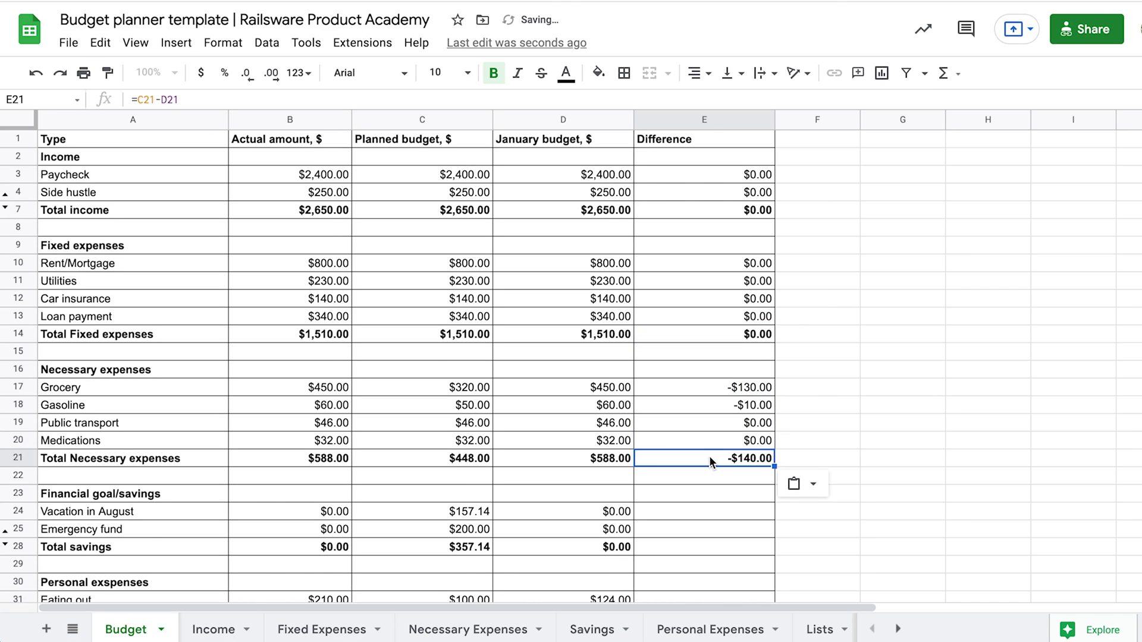
# - Enter =D24-C24 for Vacation in August and accept autofill for the savings rows
pyautogui.scroll(-3, 709, 458)
pyautogui.click(716, 301)
pyautogui.hotkey('ctrl', 'c')
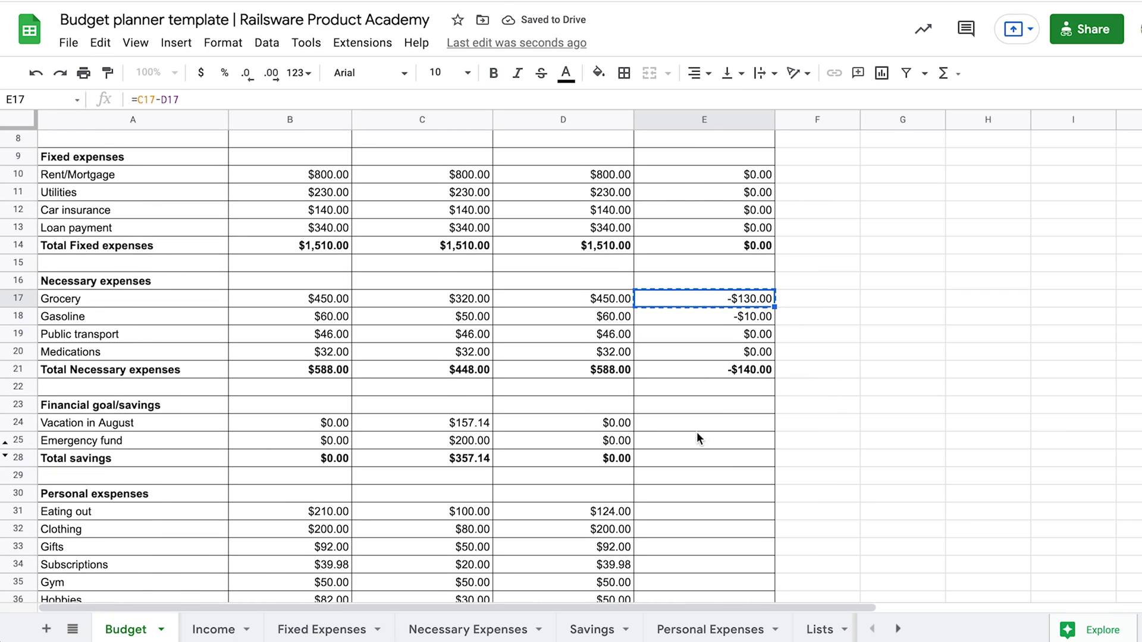
pyautogui.click(699, 423)
pyautogui.write('=')
pyautogui.click(599, 427)
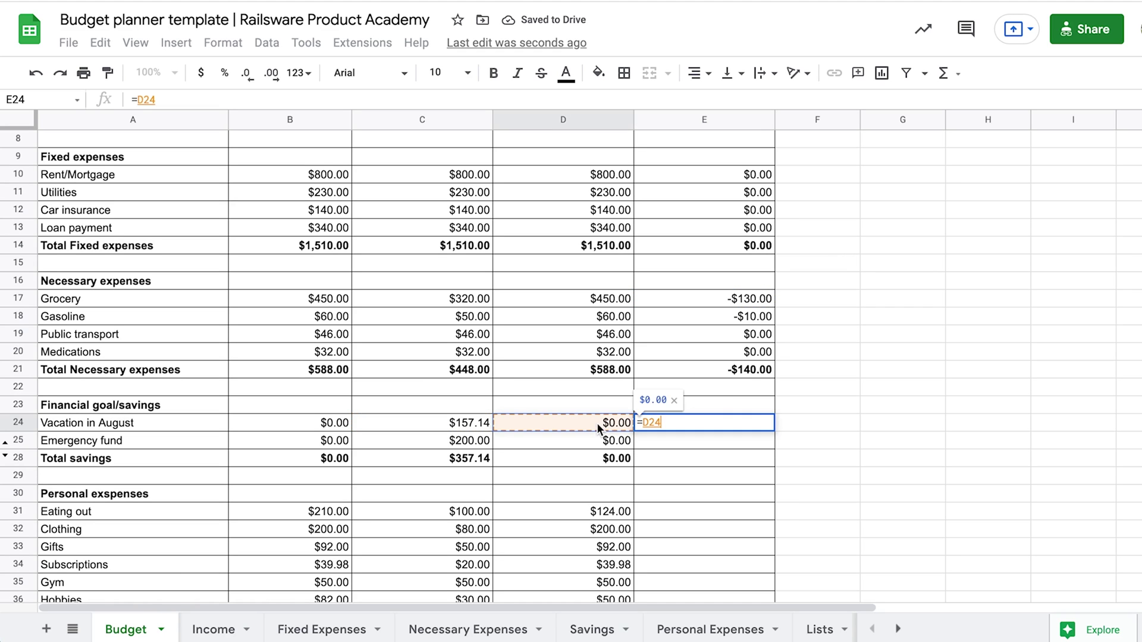
pyautogui.write('-C24')
pyautogui.press('Return')
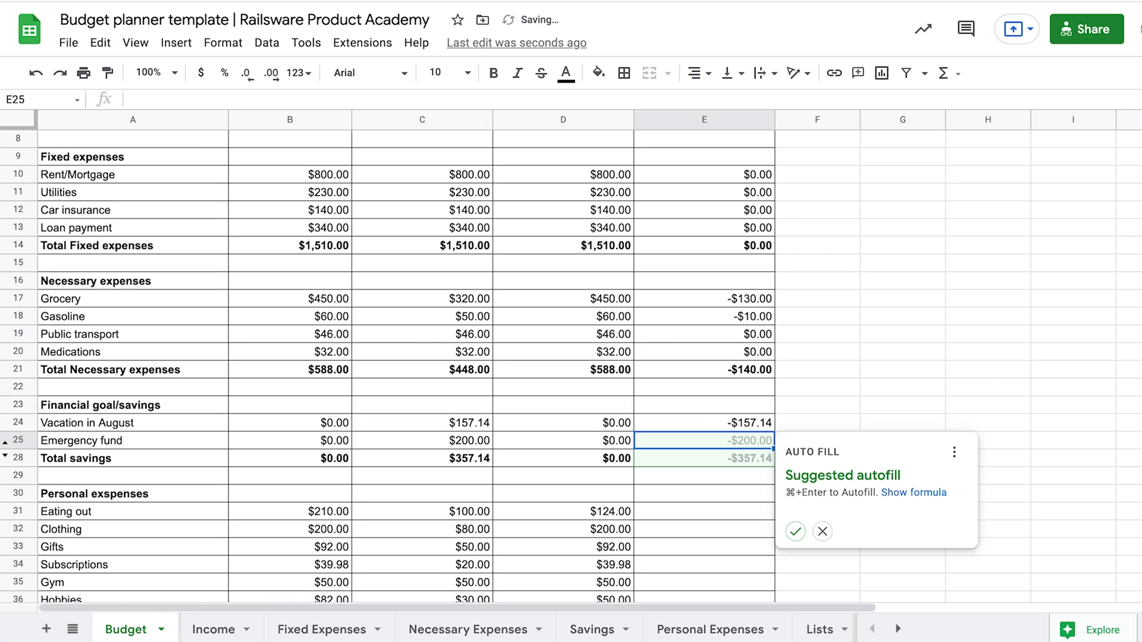
pyautogui.click(796, 532)
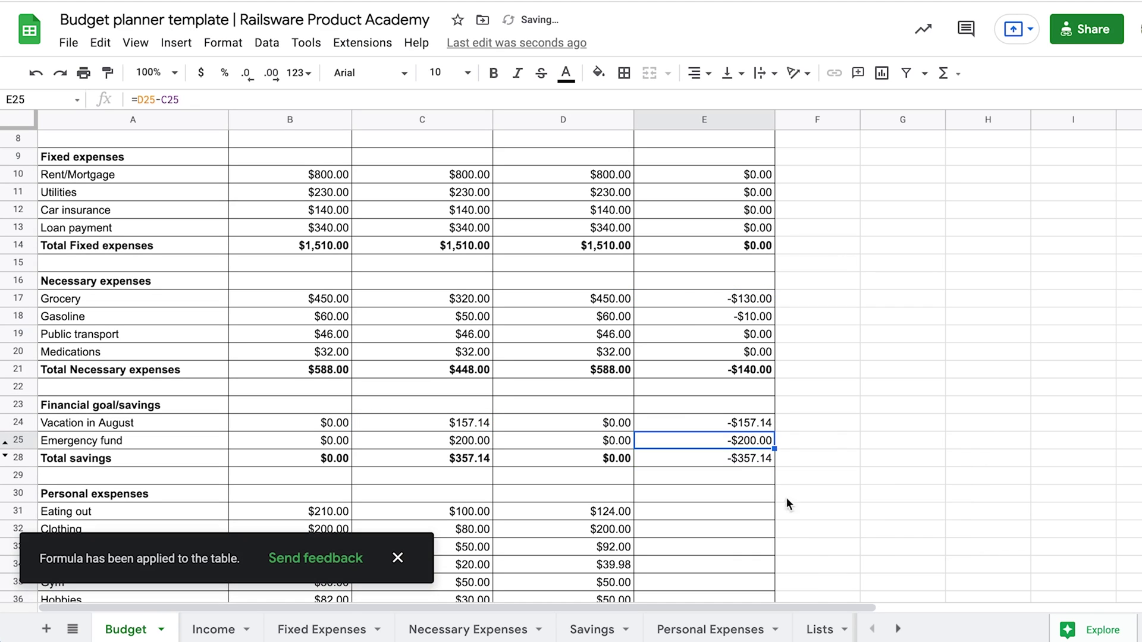
# - Fill differences for the personal expense rows, personal total and total expenses, bolding both totals
pyautogui.click(716, 296)
pyautogui.hotkey('ctrl', 'c')
pyautogui.scroll(-1, 708, 387)
pyautogui.click(712, 477)
pyautogui.hotkey('ctrl', 'v')
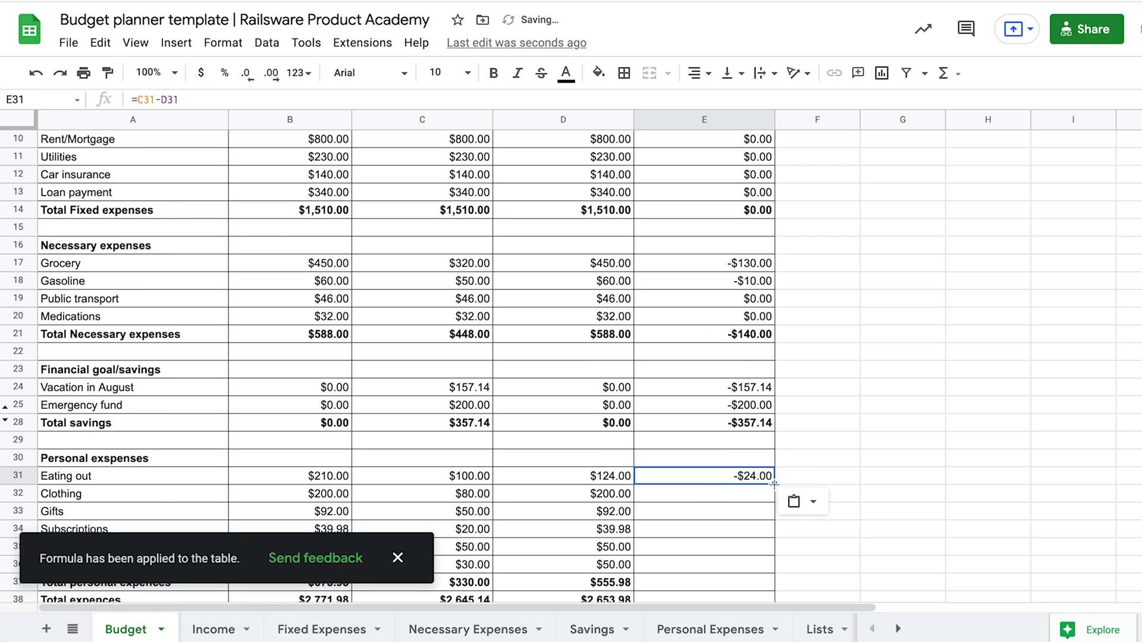
pyautogui.moveTo(764, 539); pyautogui.dragTo(730, 570)
pyautogui.scroll(-1, 762, 565)
pyautogui.click(736, 544)
pyautogui.hotkey('ctrl', 'v')
pyautogui.click(740, 565)
pyautogui.hotkey('ctrl', 'v')
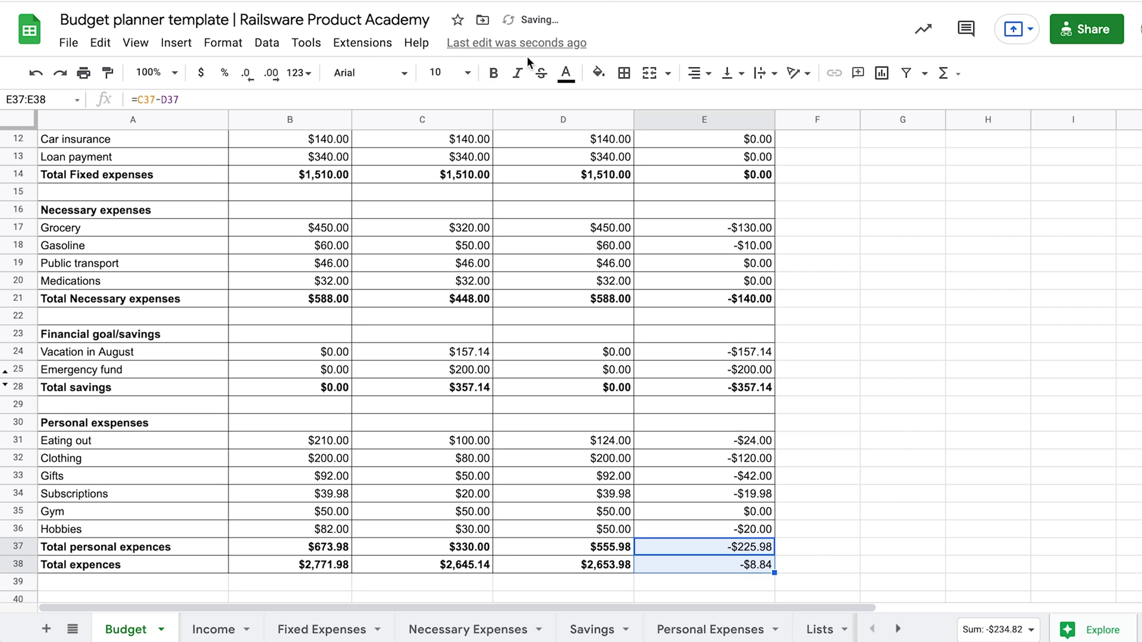
pyautogui.click(494, 72)
pyautogui.scroll(3, 759, 452)
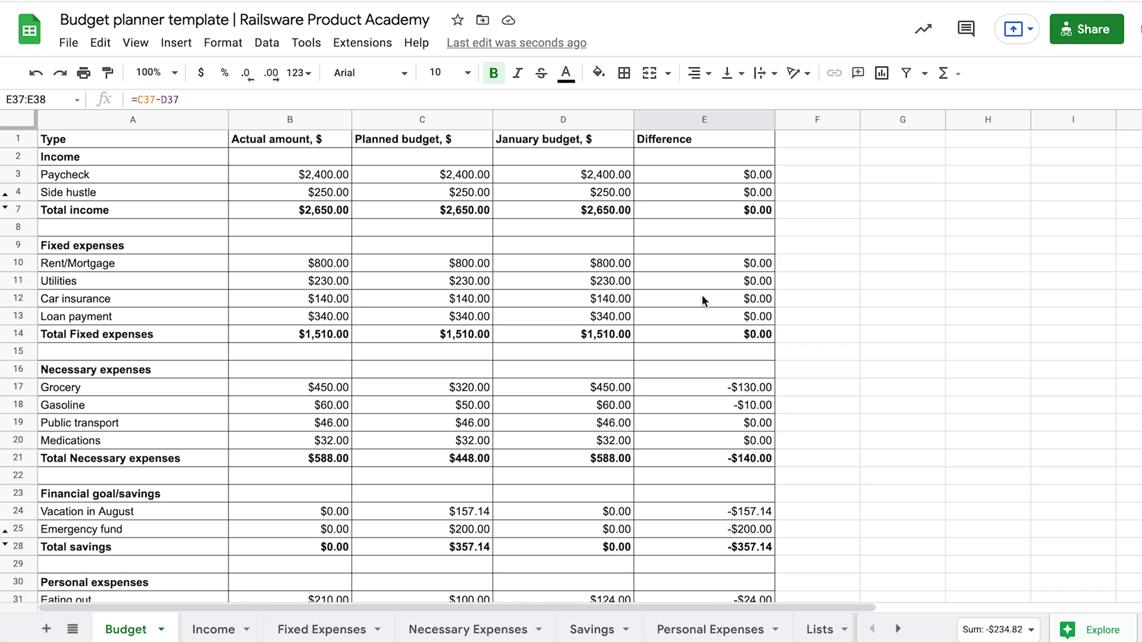
# - Add a green conditional formatting rule to column E for values greater than or equal to 0
pyautogui.click(675, 120)
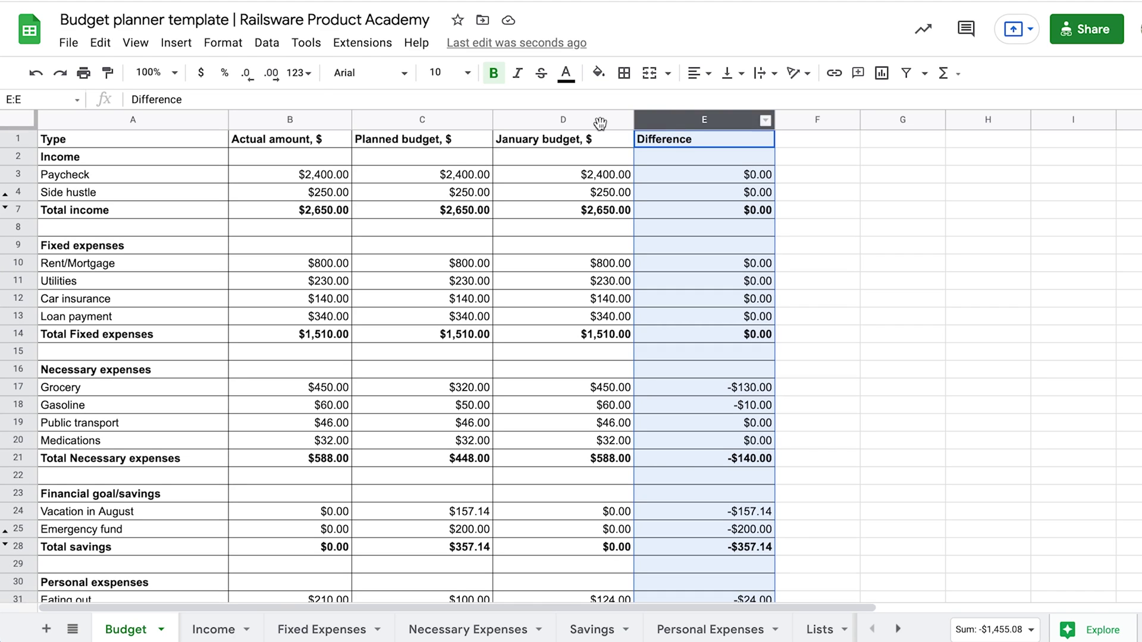
pyautogui.click(218, 51)
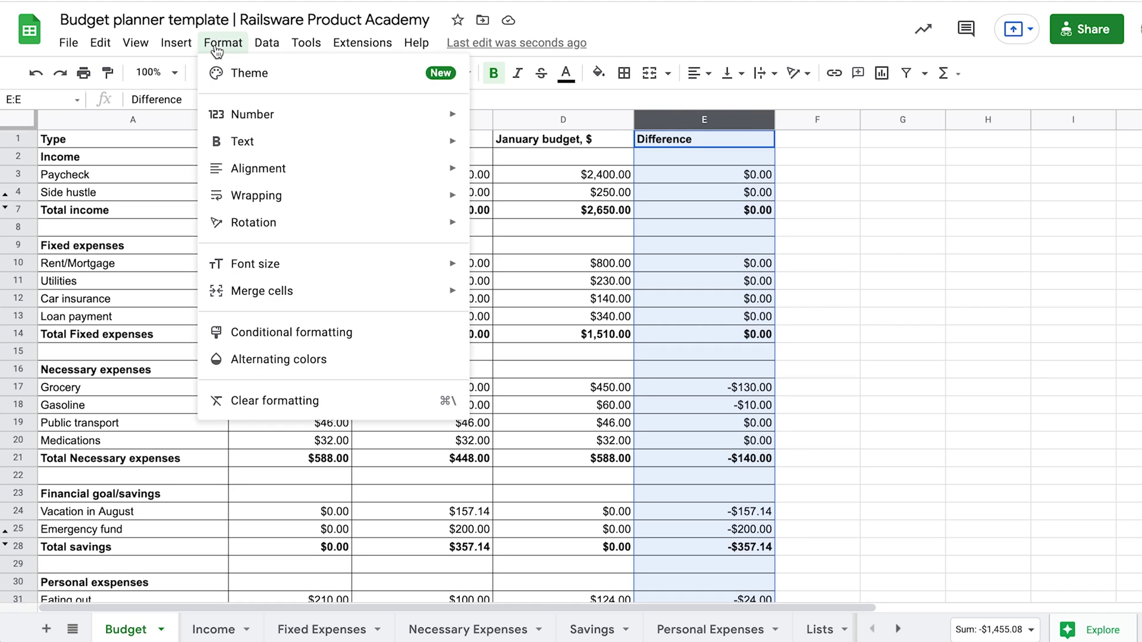
pyautogui.click(306, 336)
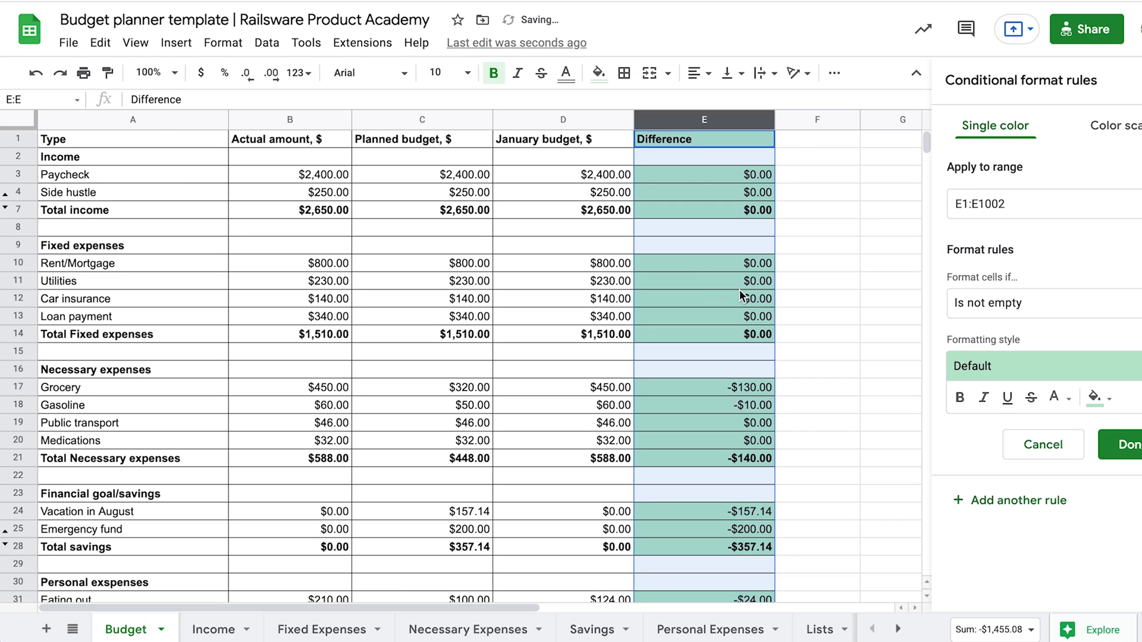
pyautogui.click(976, 307)
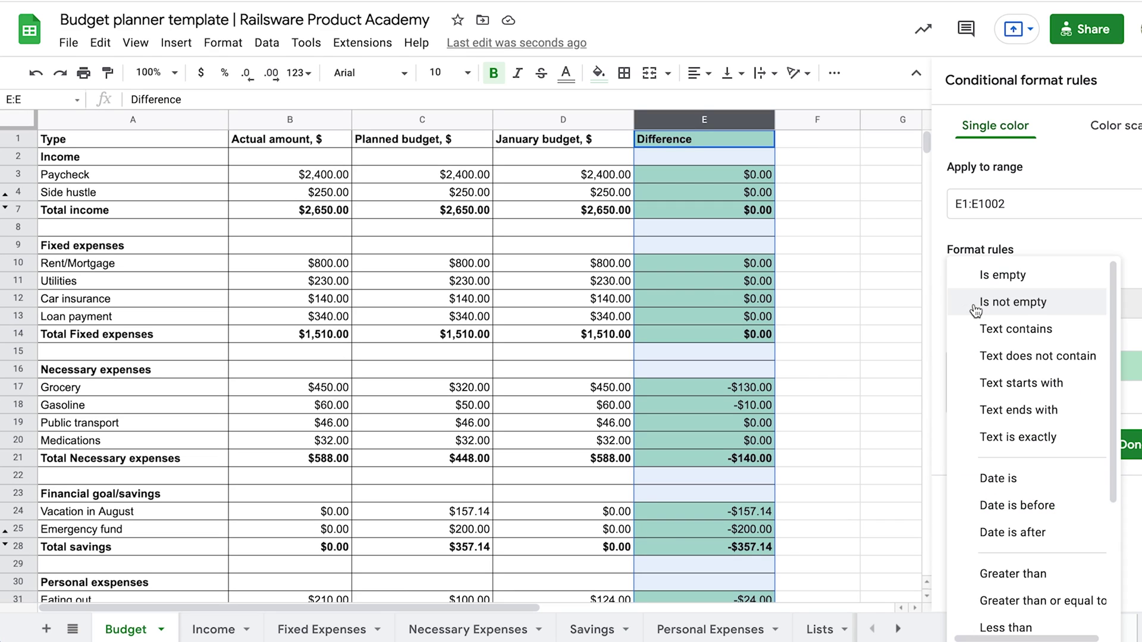
pyautogui.click(1028, 601)
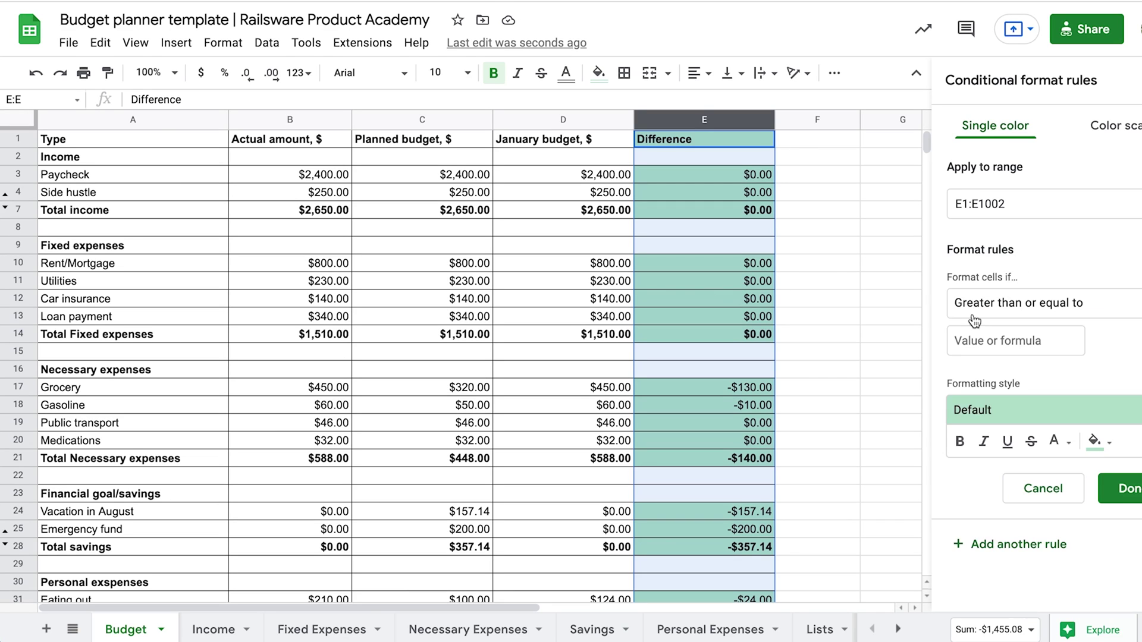
pyautogui.click(984, 338)
pyautogui.write('0')
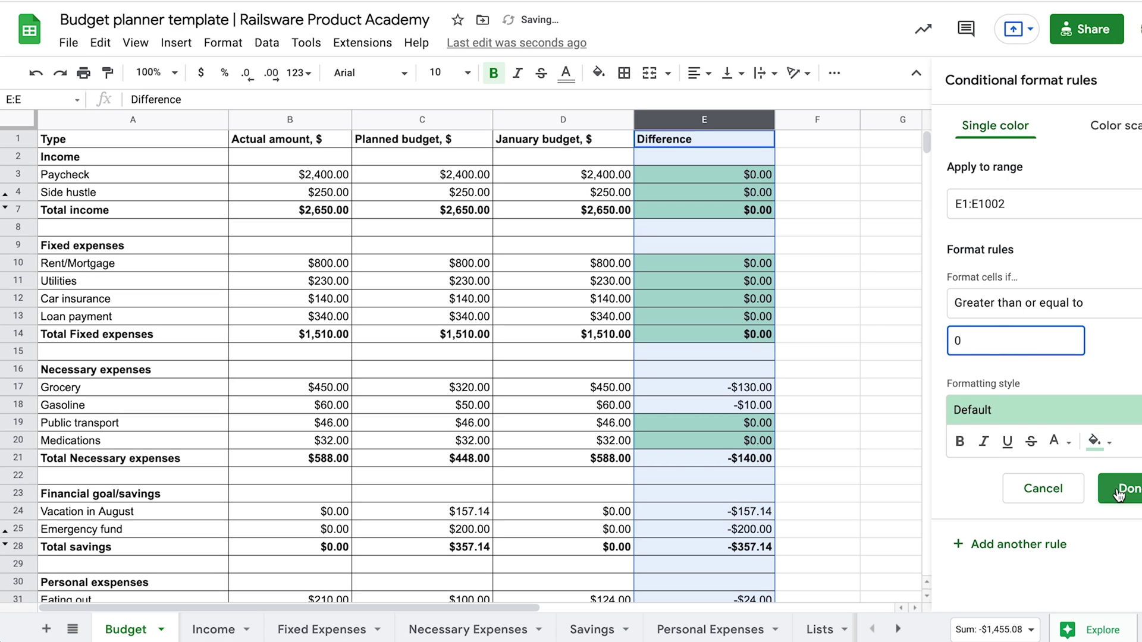
pyautogui.click(1119, 492)
# - Add a second rule giving values less than 0 a light red fill
pyautogui.click(987, 197)
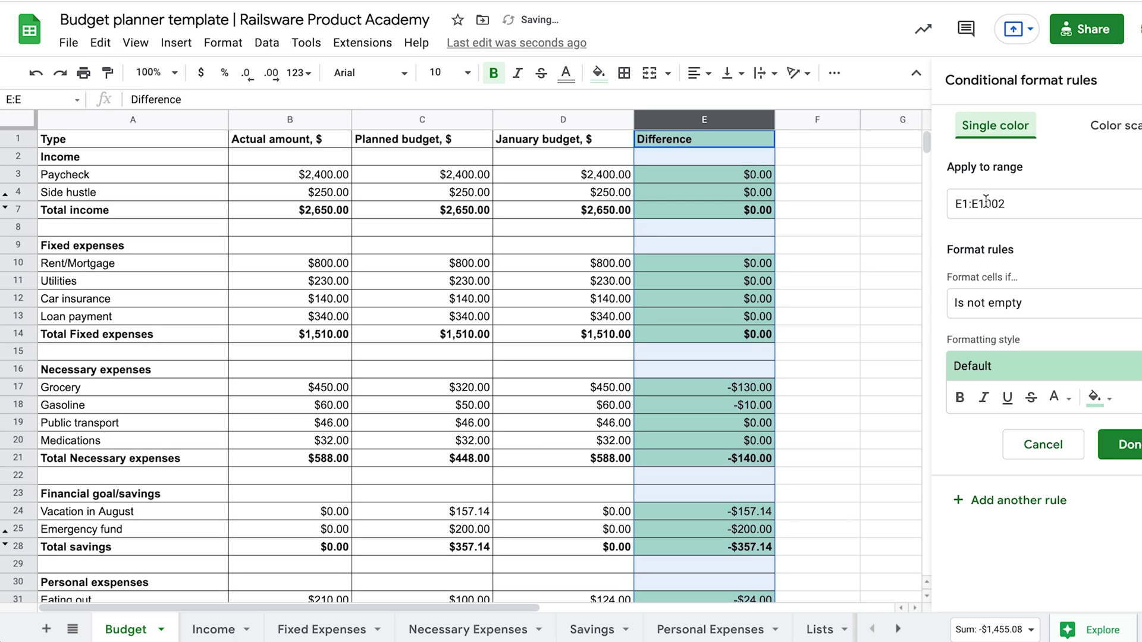
pyautogui.click(1047, 314)
pyautogui.scroll(-2, 1056, 360)
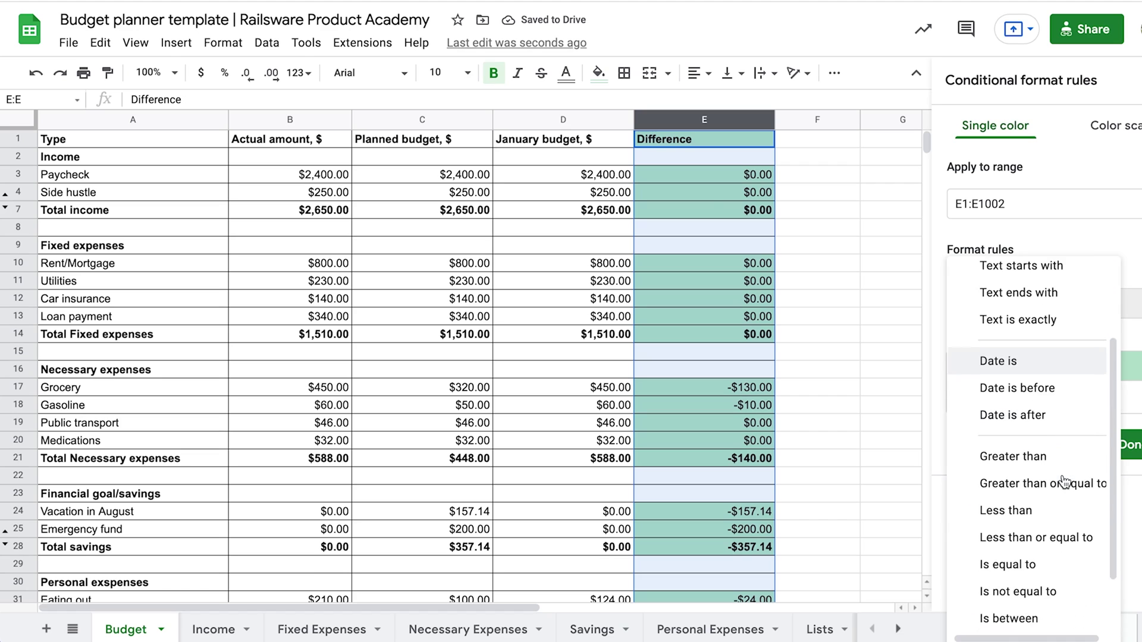
pyautogui.click(1057, 513)
pyautogui.click(1009, 351)
pyautogui.write('0')
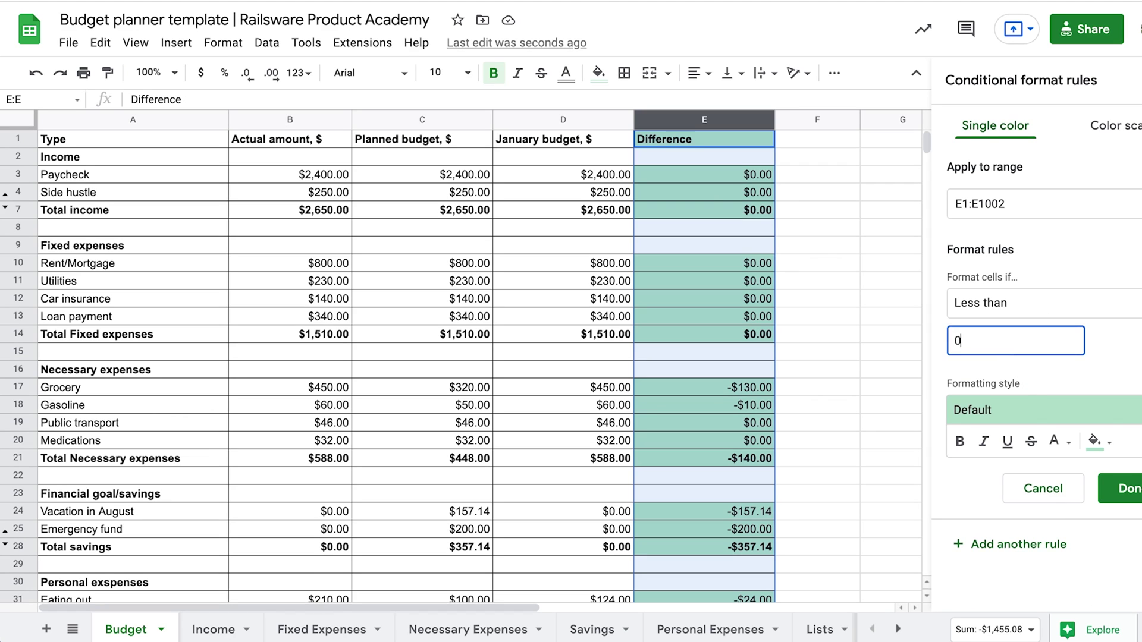
pyautogui.click(1042, 410)
pyautogui.click(1128, 457)
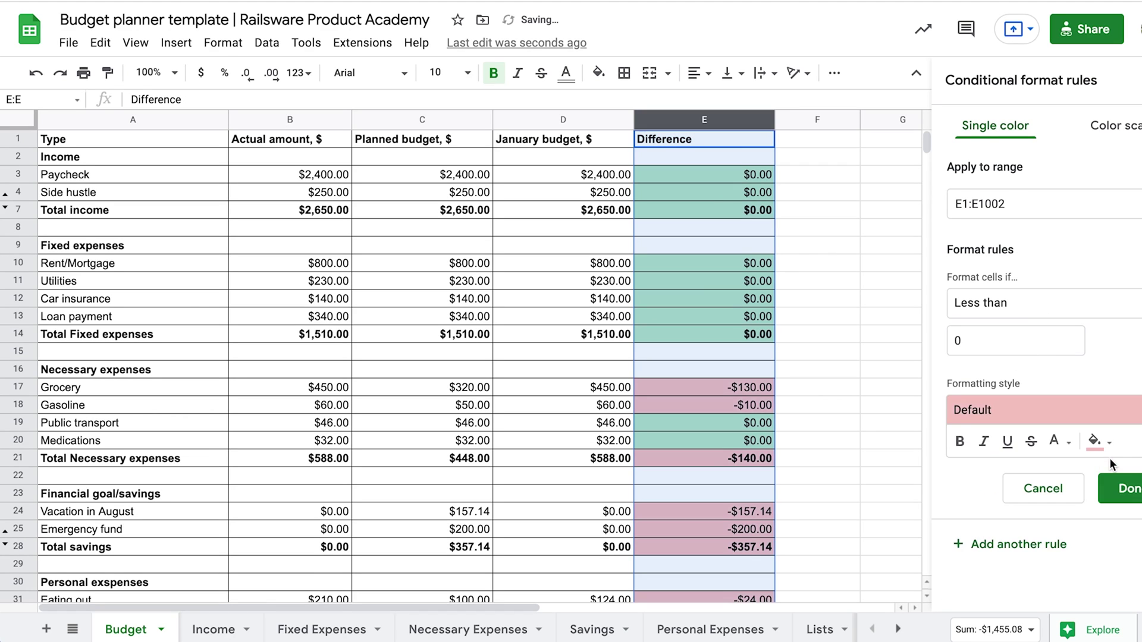
pyautogui.click(1126, 494)
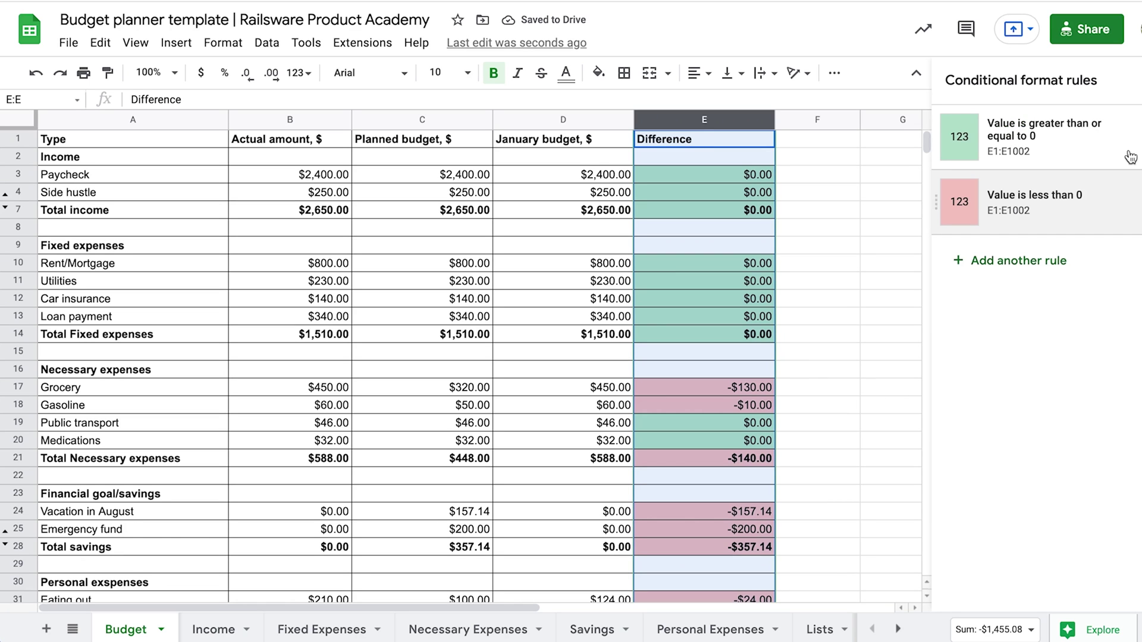
pyautogui.click(1134, 80)
pyautogui.scroll(-2, 919, 462)
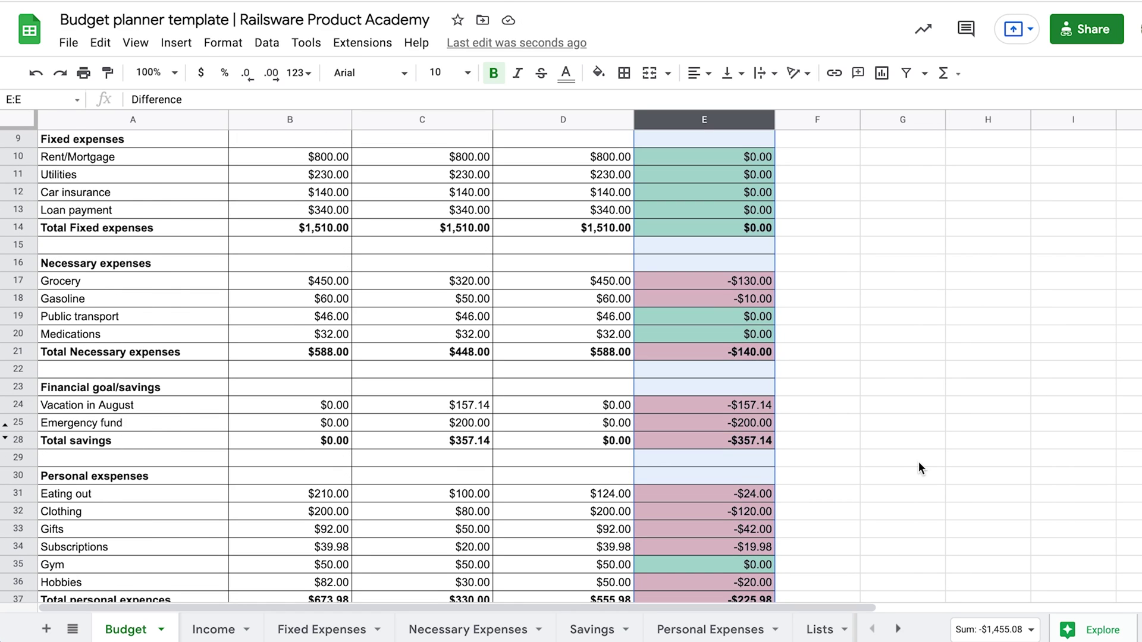
pyautogui.click(898, 464)
pyautogui.scroll(-1, 899, 466)
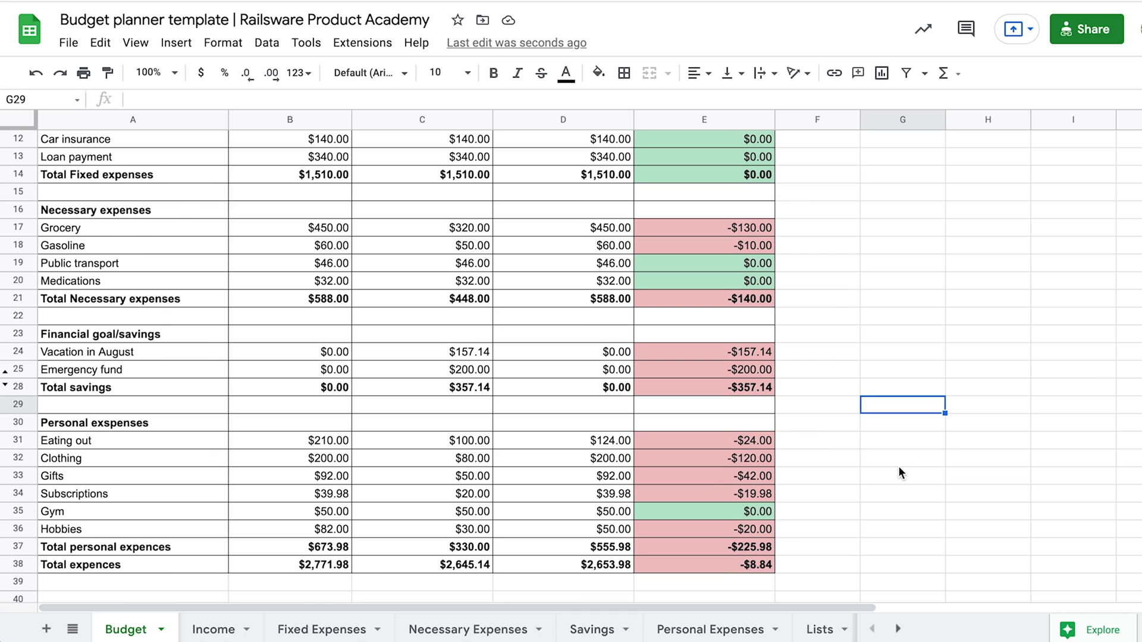
pyautogui.scroll(1, 898, 473)
pyautogui.scroll(5, 898, 466)
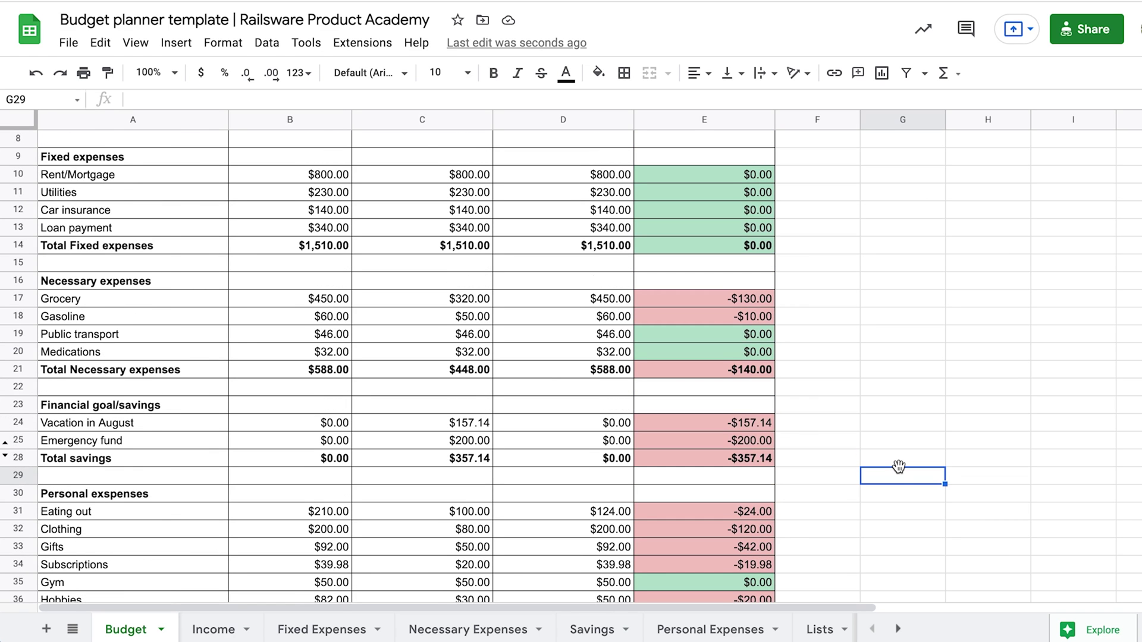
pyautogui.scroll(-4, 899, 468)
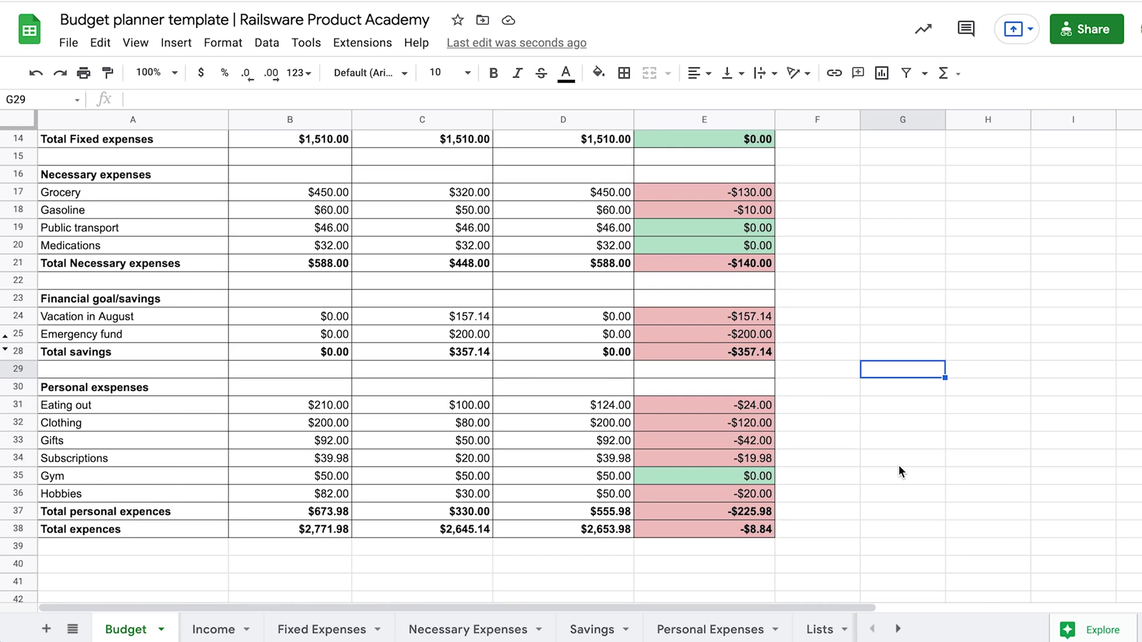
pyautogui.scroll(4, 900, 468)
pyautogui.scroll(1, 899, 465)
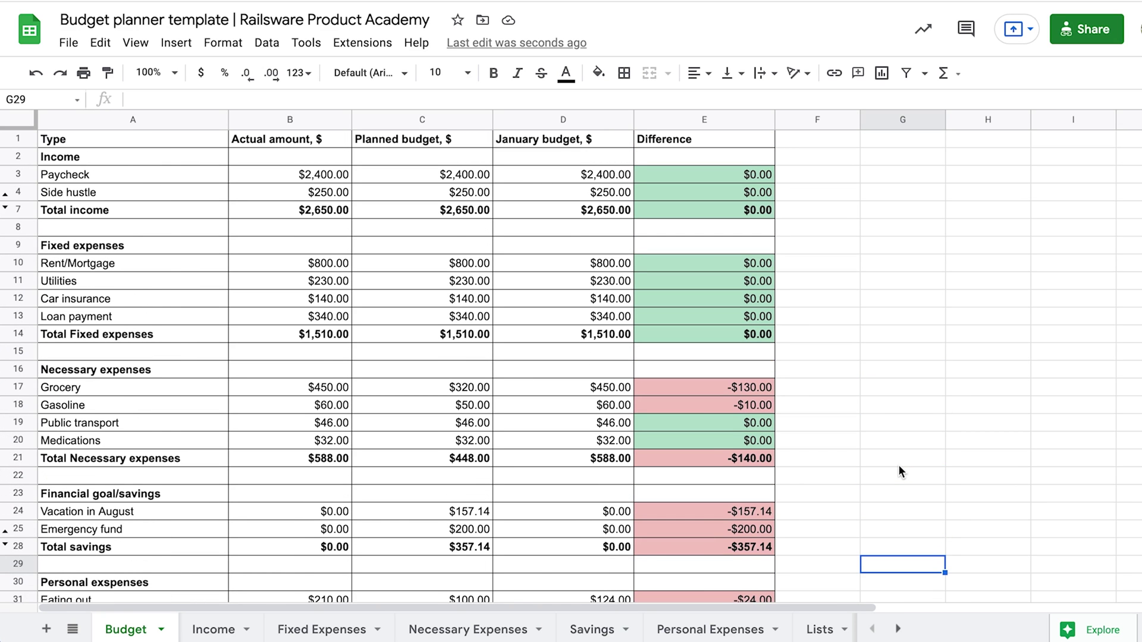